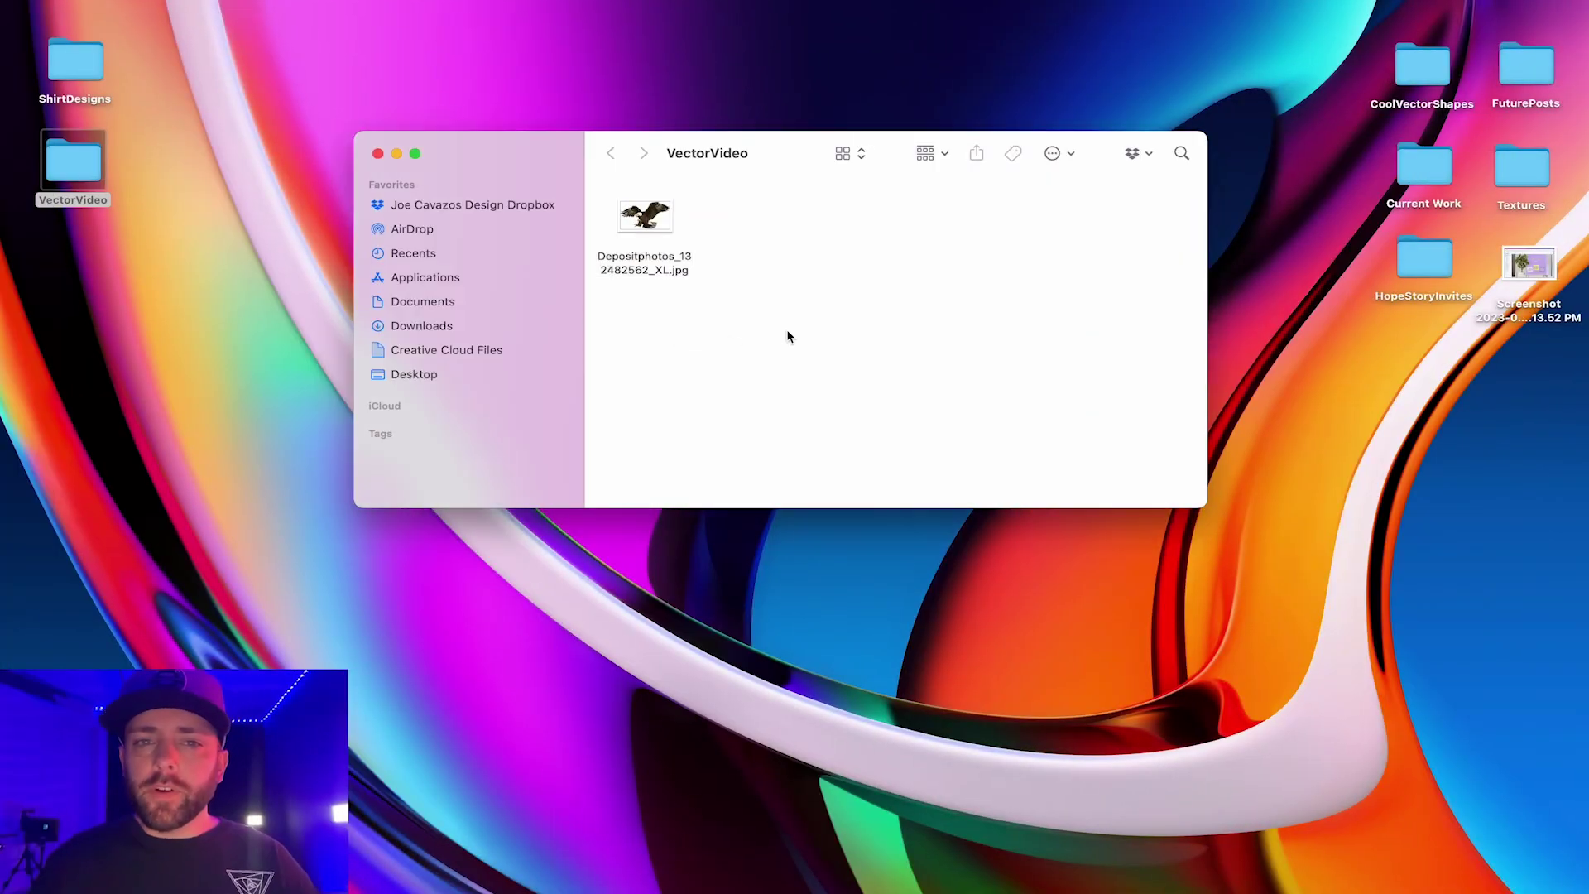
# Step: Open the eagle photo Depositphotos_132482562_XL.jpg in Adobe Photoshop 2023 from Finder
pyautogui.click(645, 218)
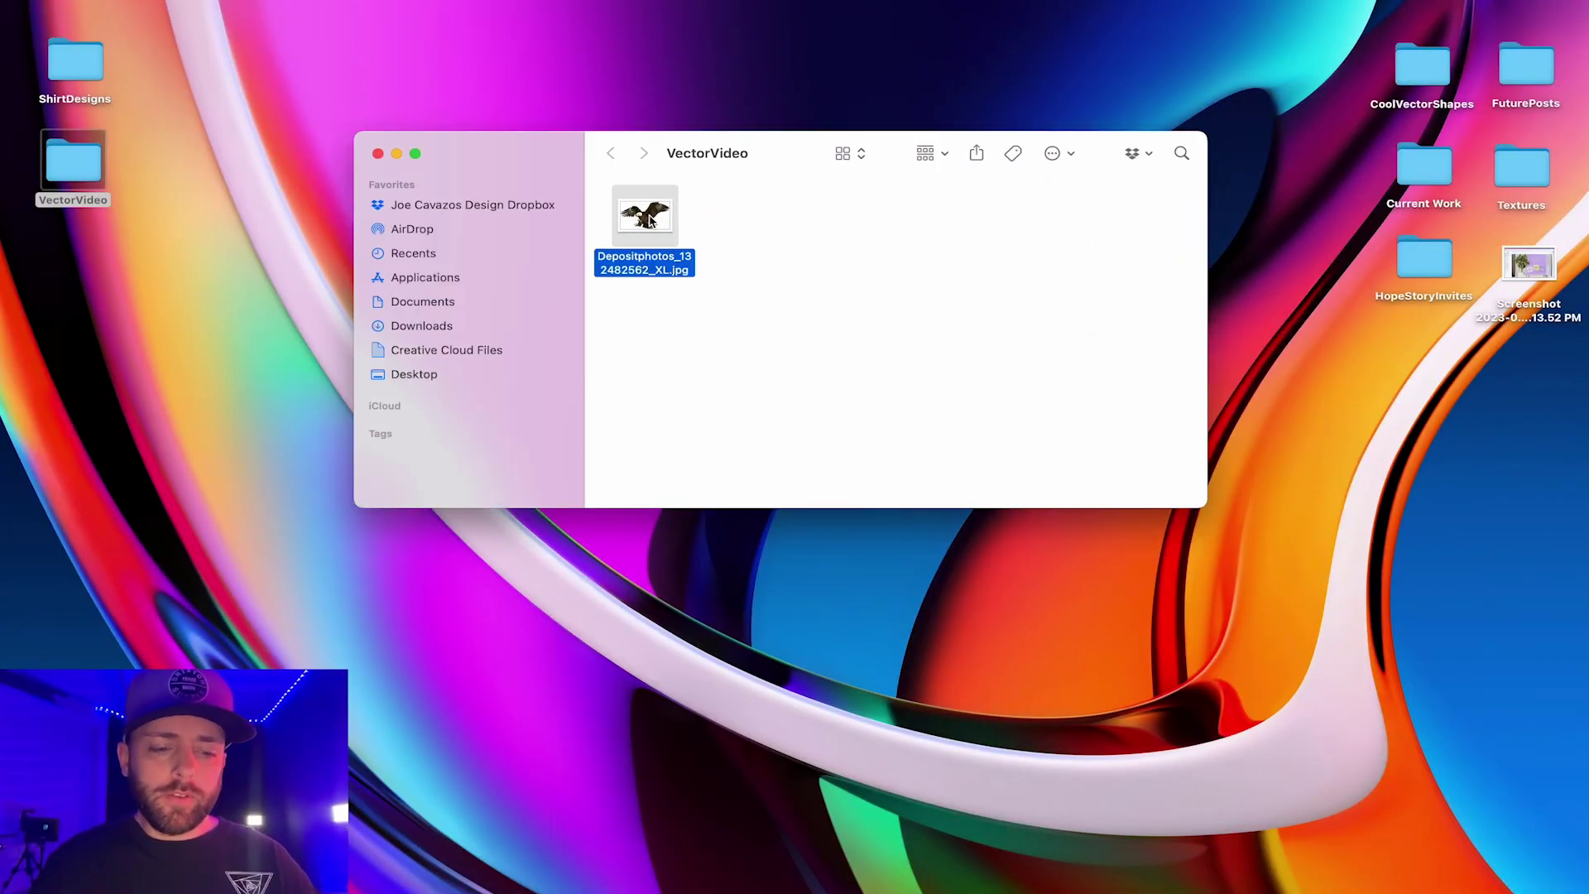
pyautogui.rightClick(652, 219)
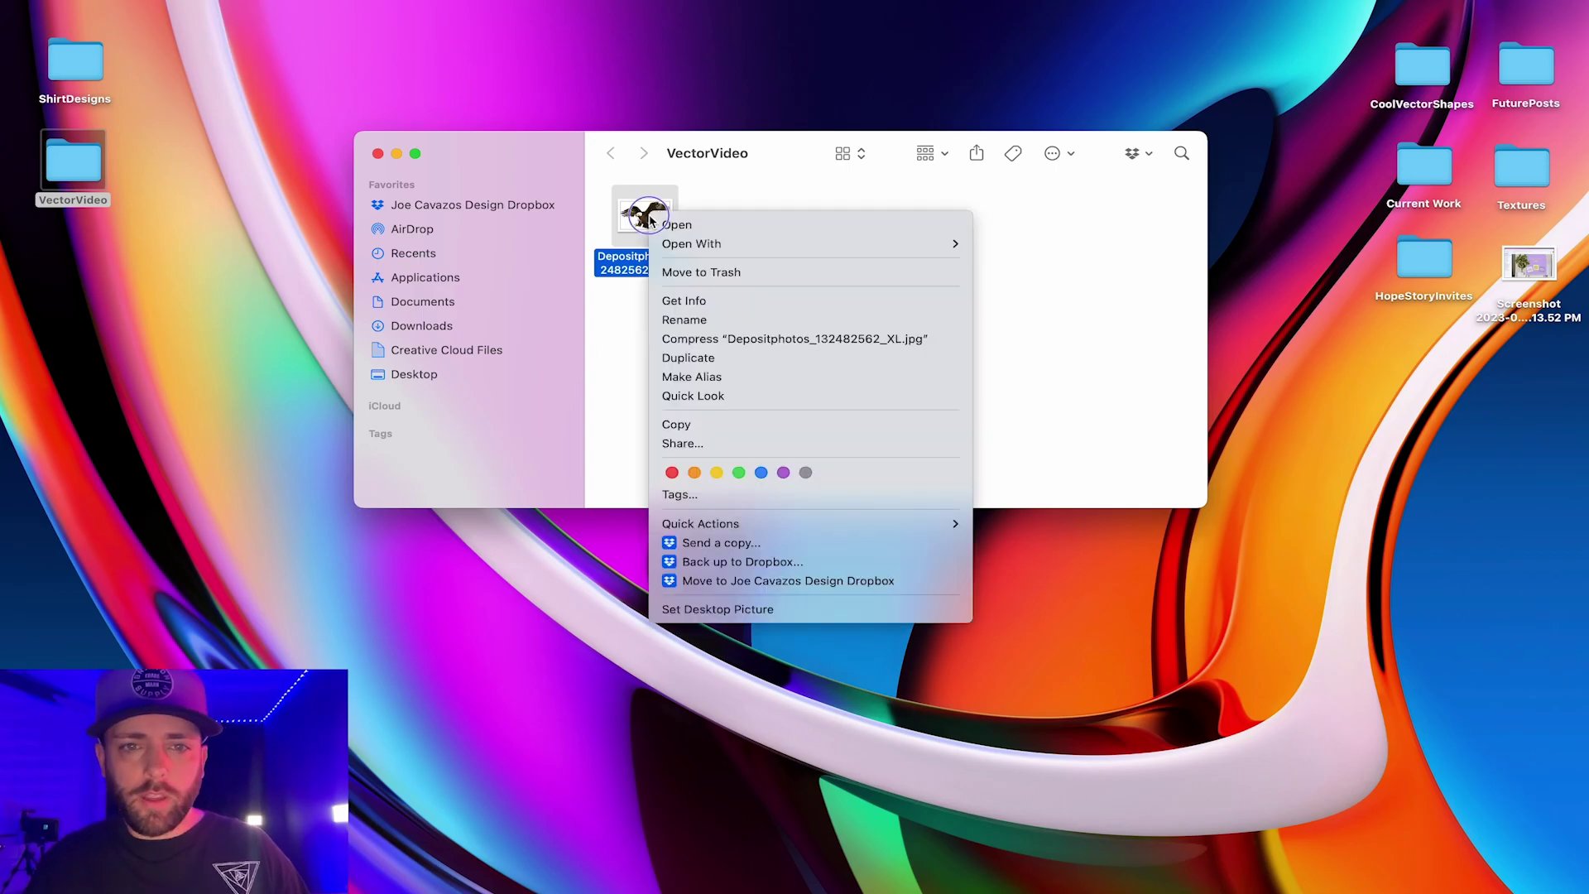
pyautogui.moveTo(695, 243)
pyautogui.click(1065, 311)
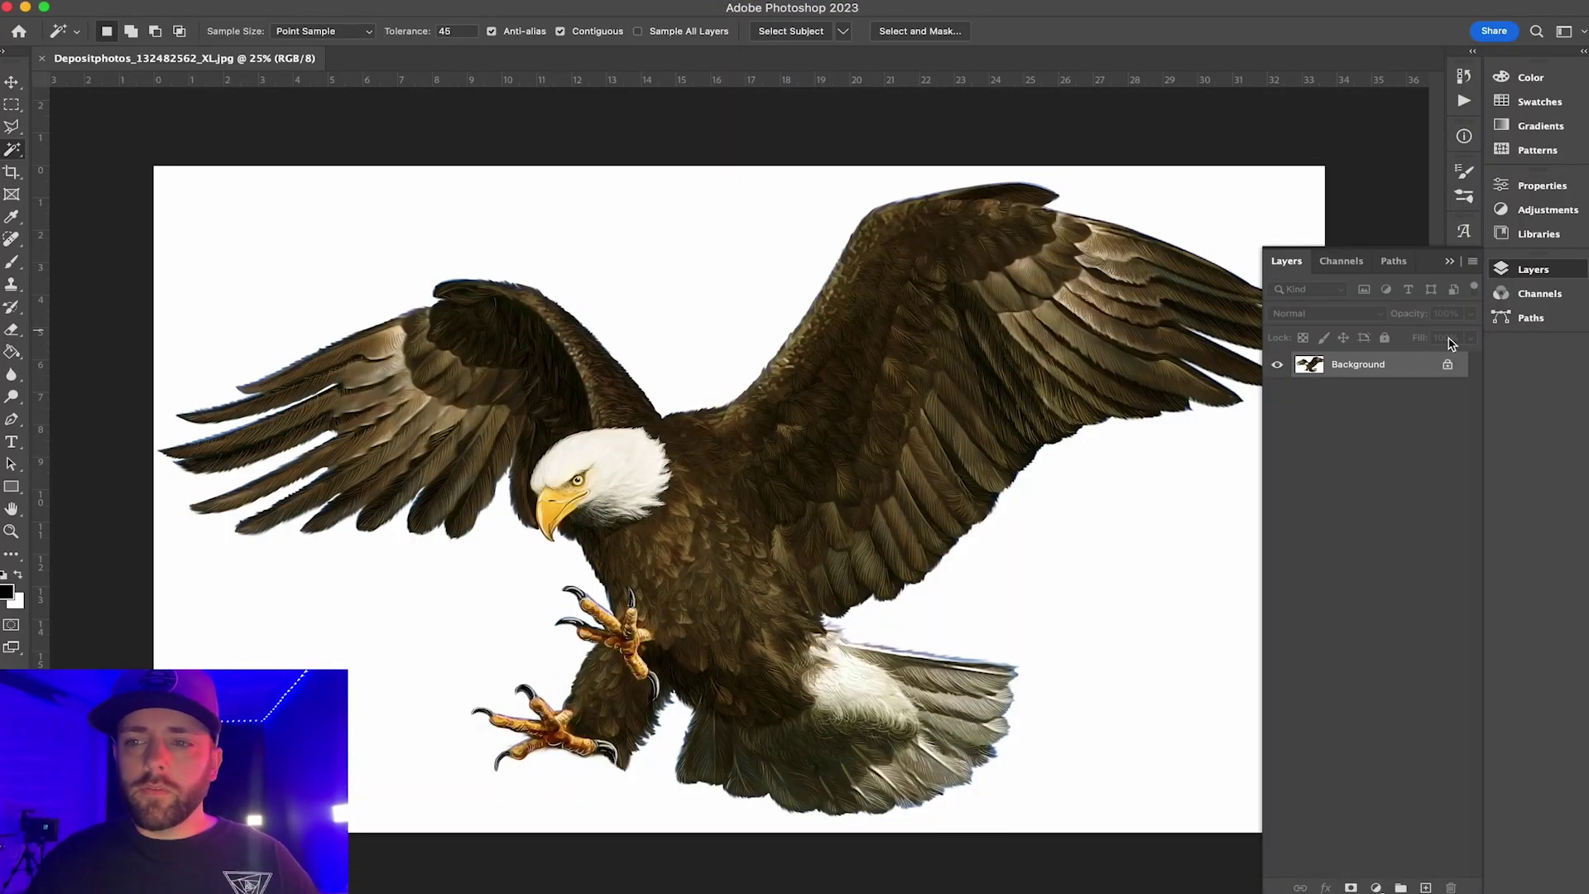
# Step: Convert the Background to Layer 0, delete the white backdrop, and launch Camera Raw
pyautogui.doubleClick(1415, 375)
pyautogui.click(1370, 362)
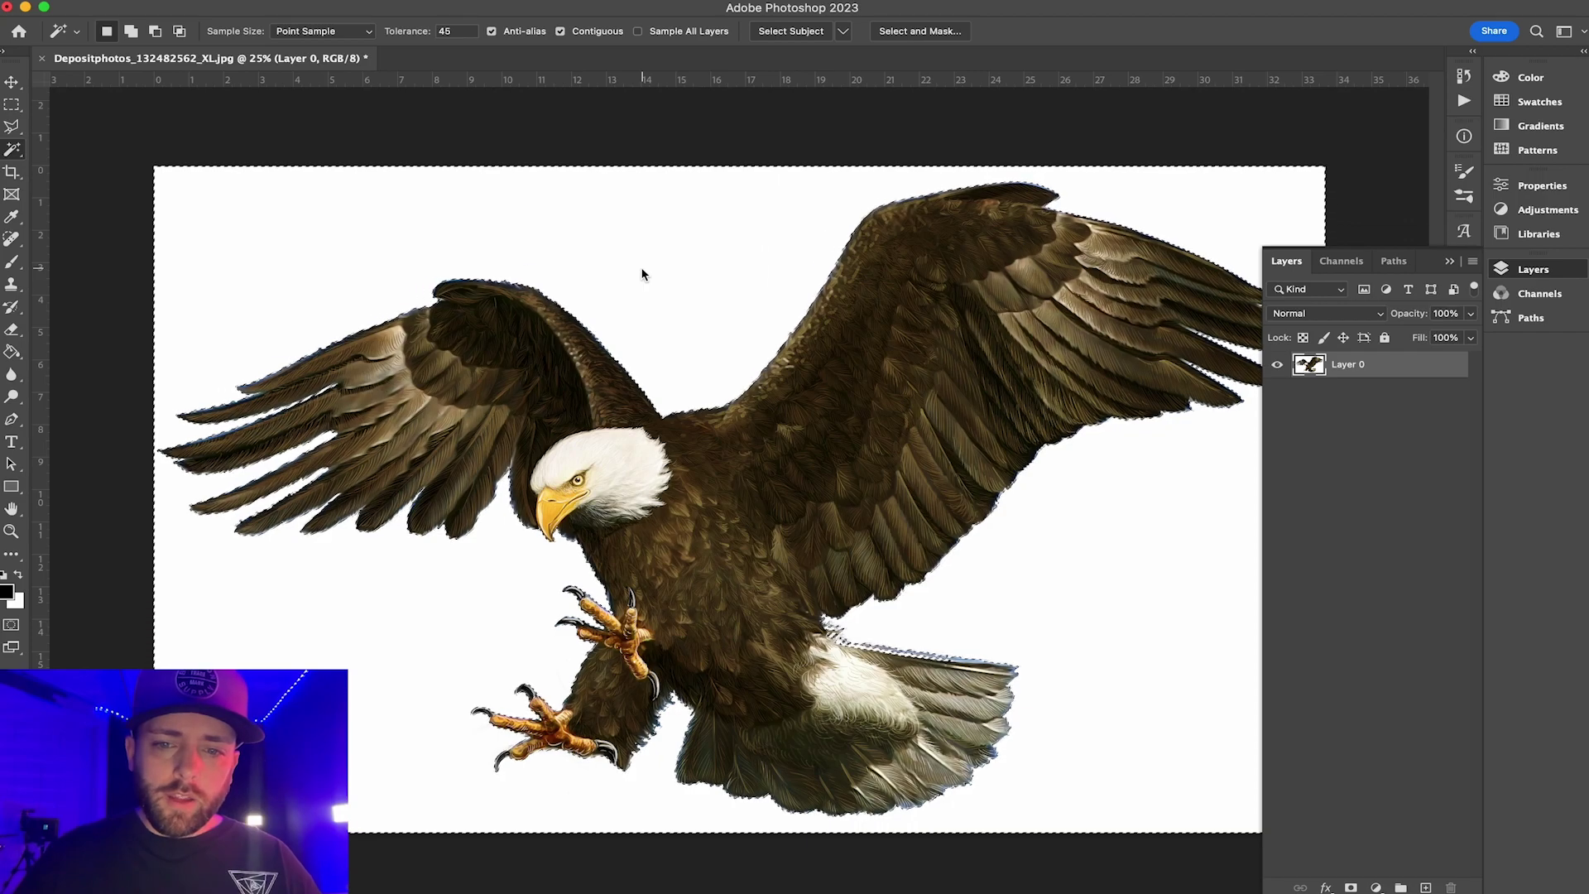
pyautogui.press('Delete')
pyautogui.press('super+d')
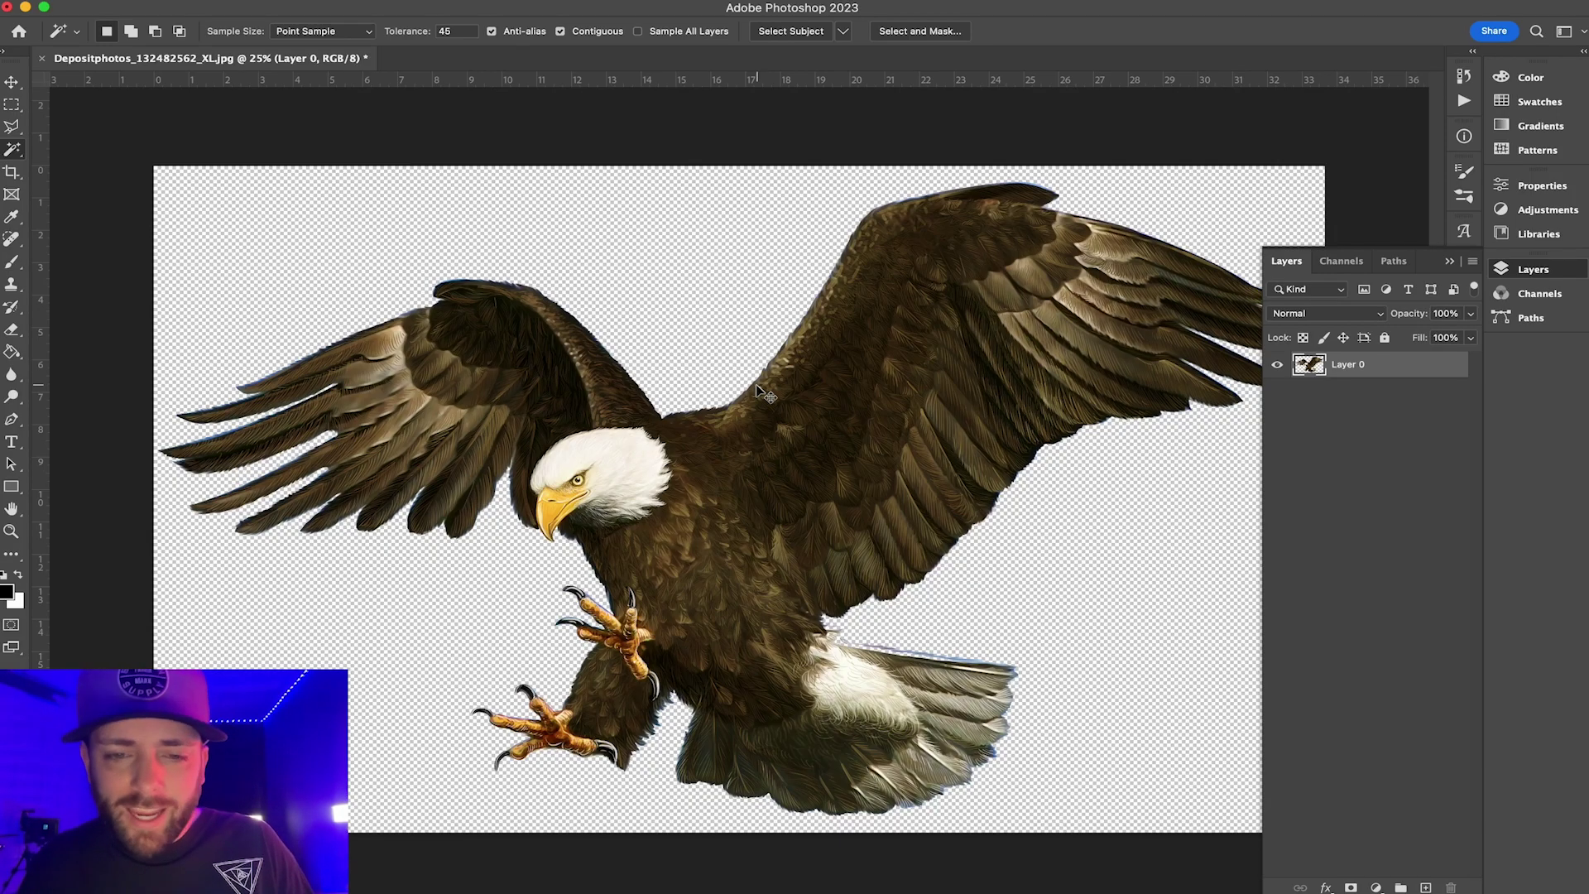
pyautogui.press('super+shift+a')
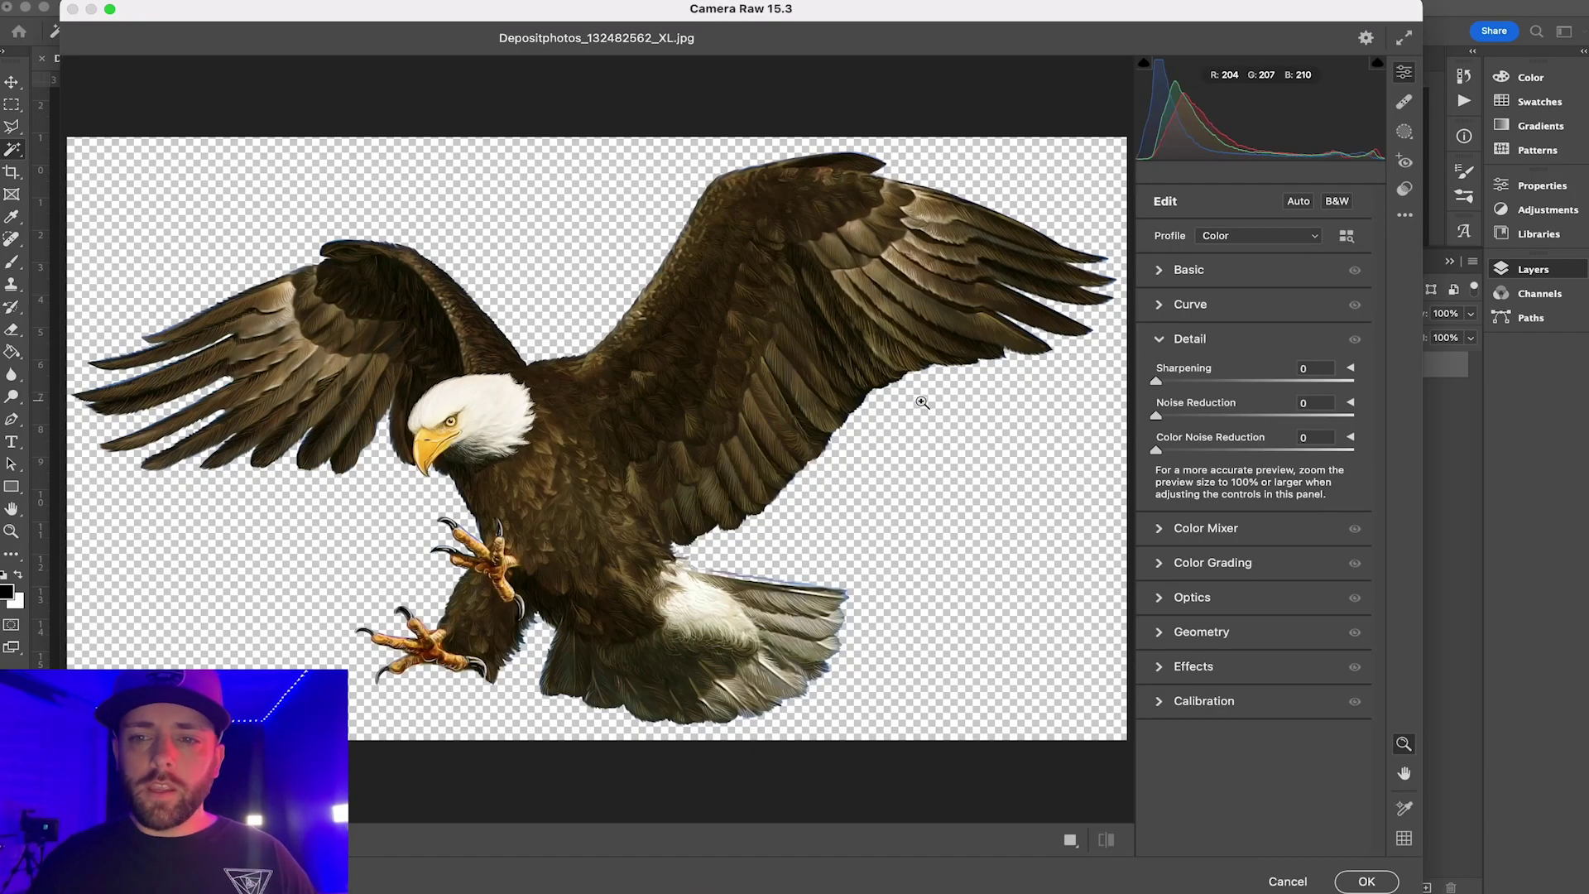
# Step: In Camera Raw set Saturation -100, boost Texture, Clarity, Whites and Shadows, and apply
pyautogui.click(1160, 270)
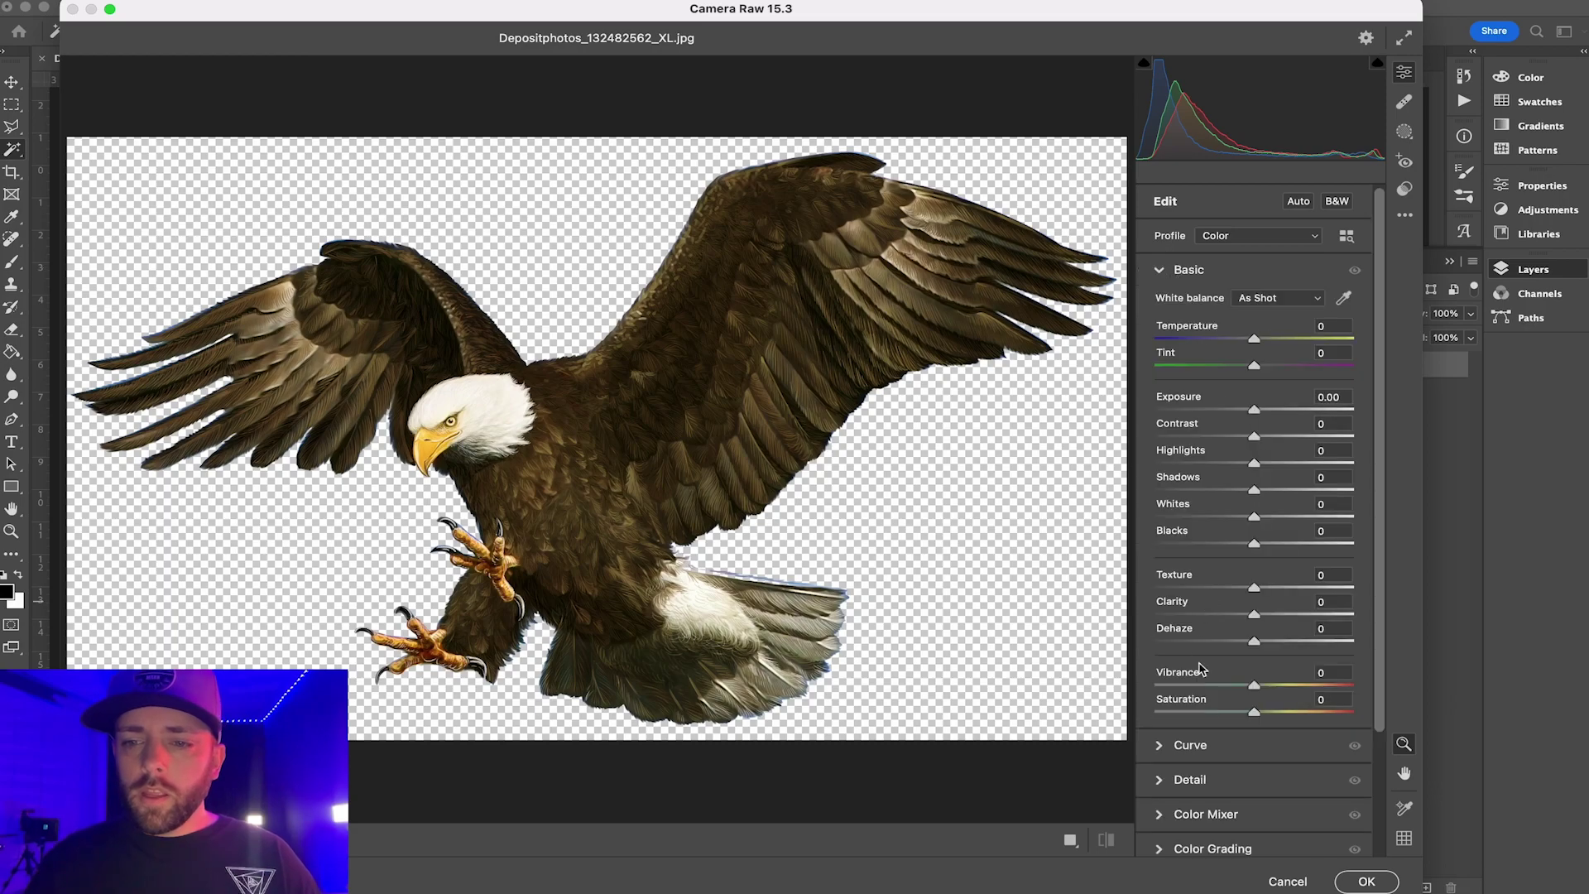
pyautogui.moveTo(1246, 717); pyautogui.dragTo(1157, 717)
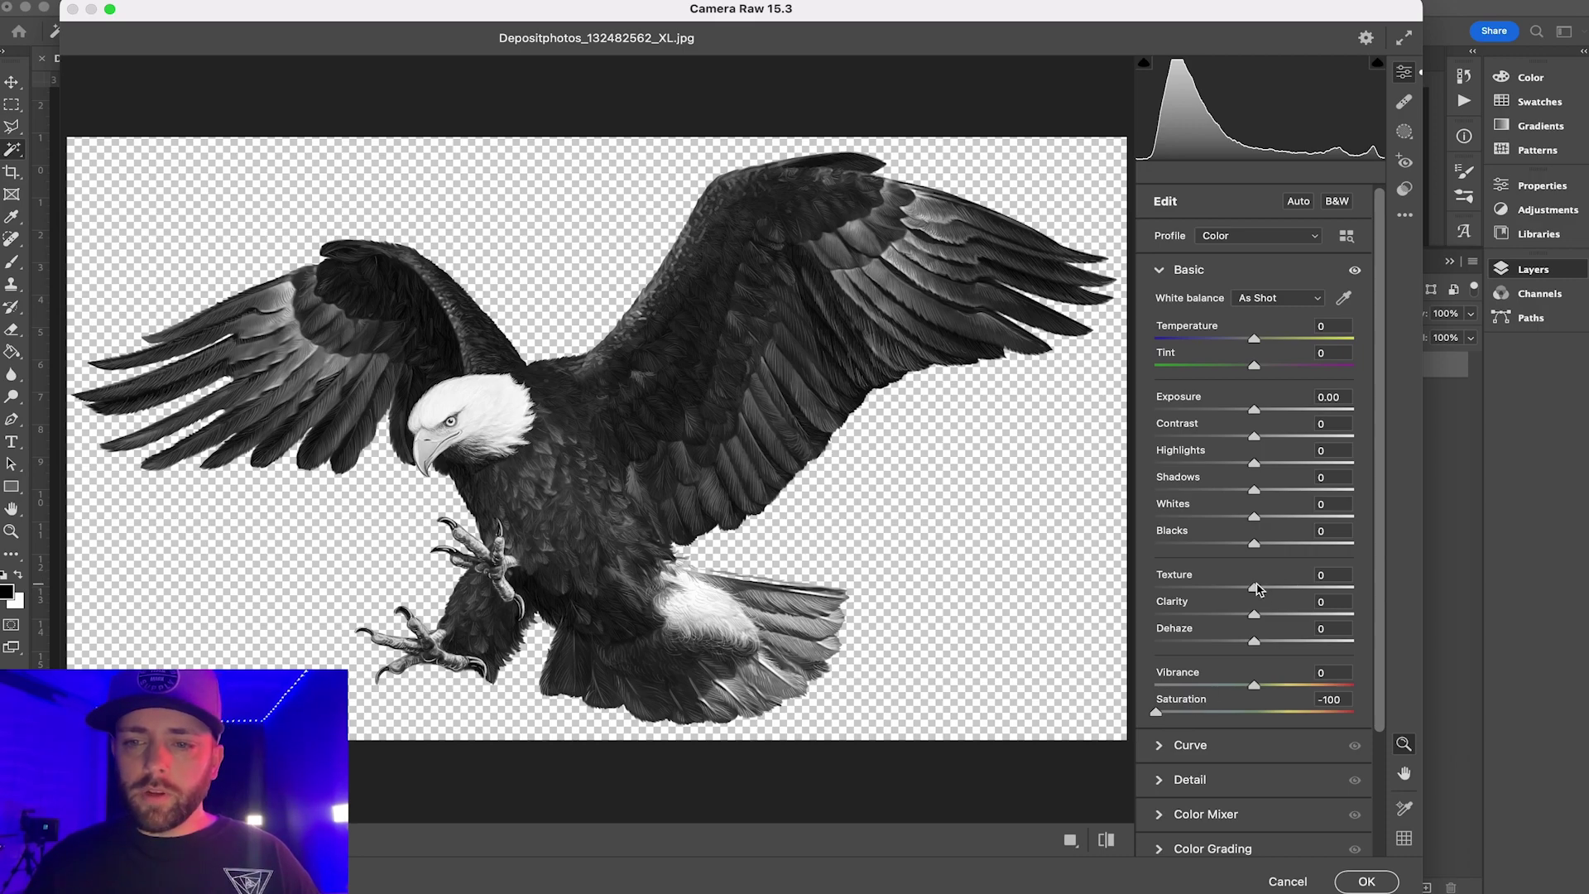
pyautogui.moveTo(1257, 588); pyautogui.dragTo(1334, 614)
pyautogui.moveTo(1260, 519); pyautogui.dragTo(1367, 503)
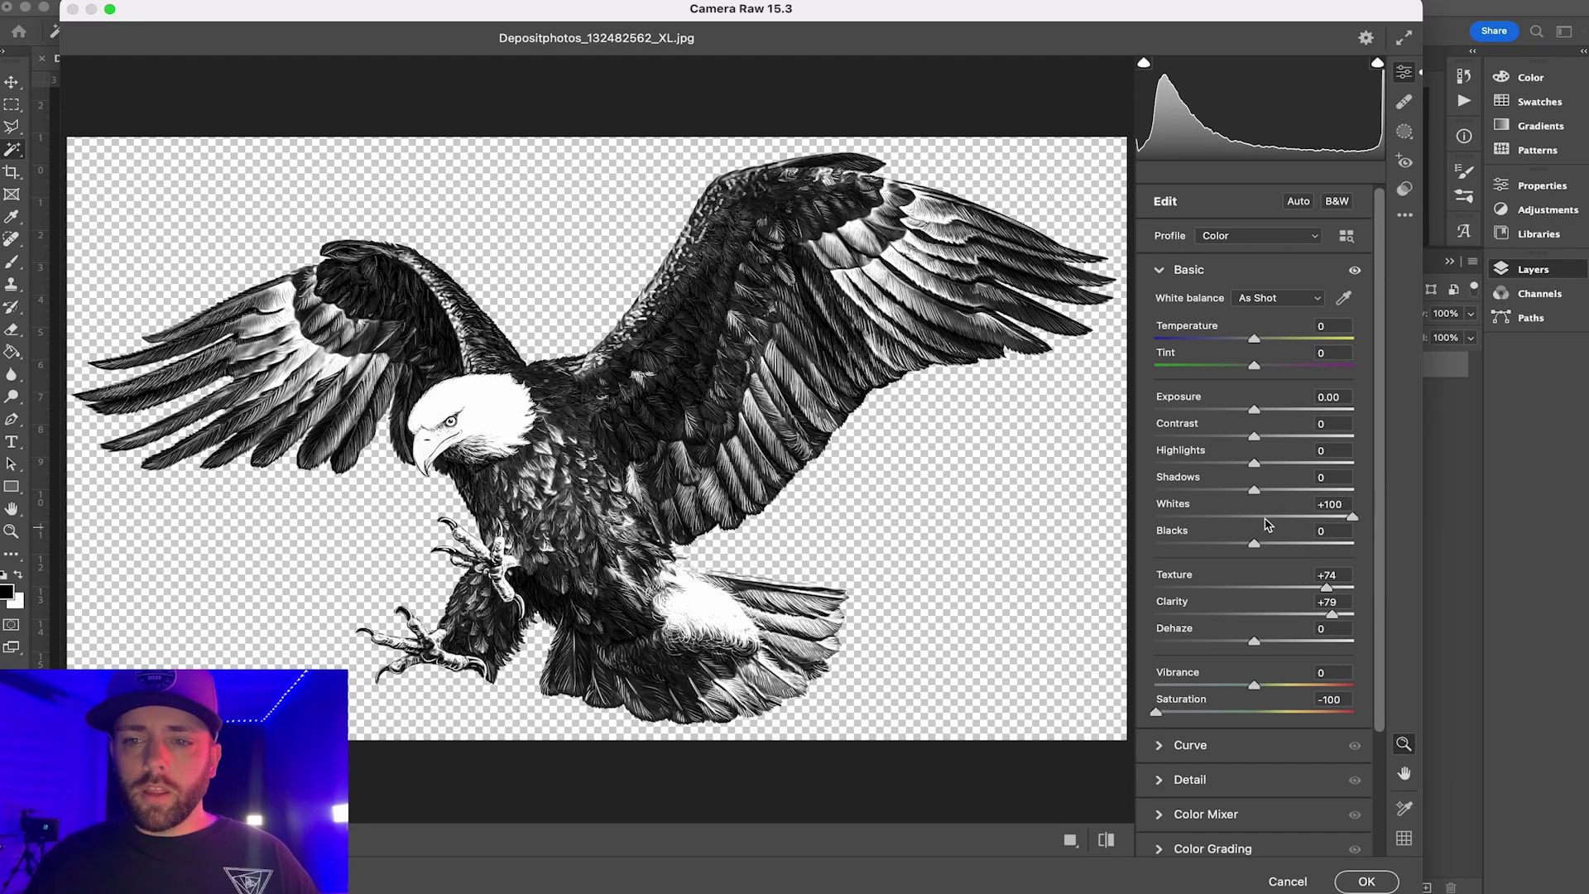
pyautogui.moveTo(1262, 494); pyautogui.dragTo(1291, 439)
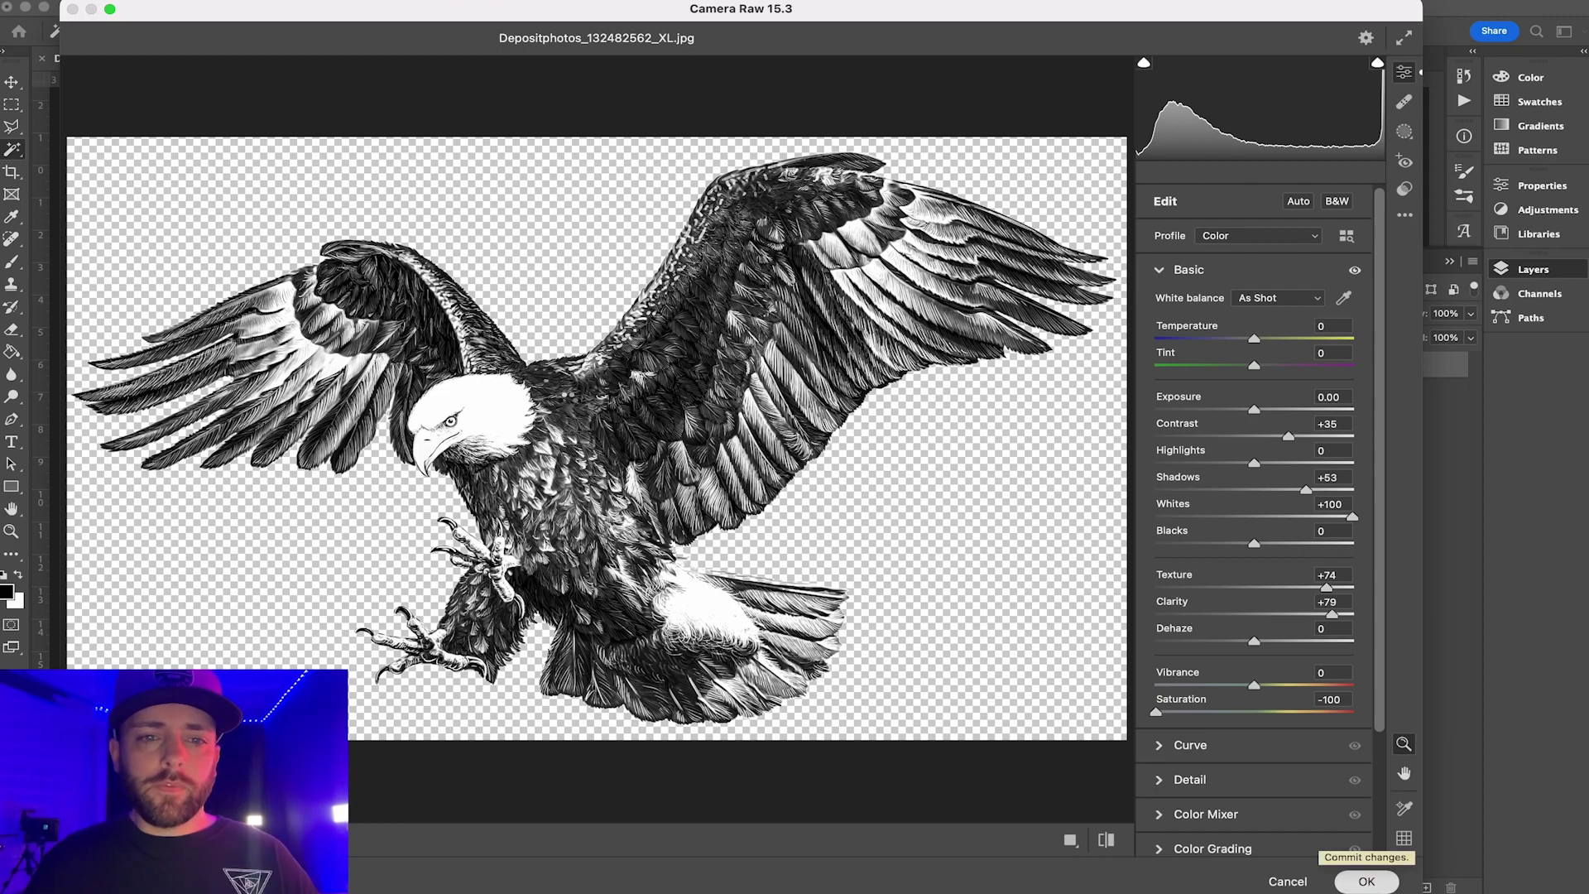
pyautogui.click(1367, 880)
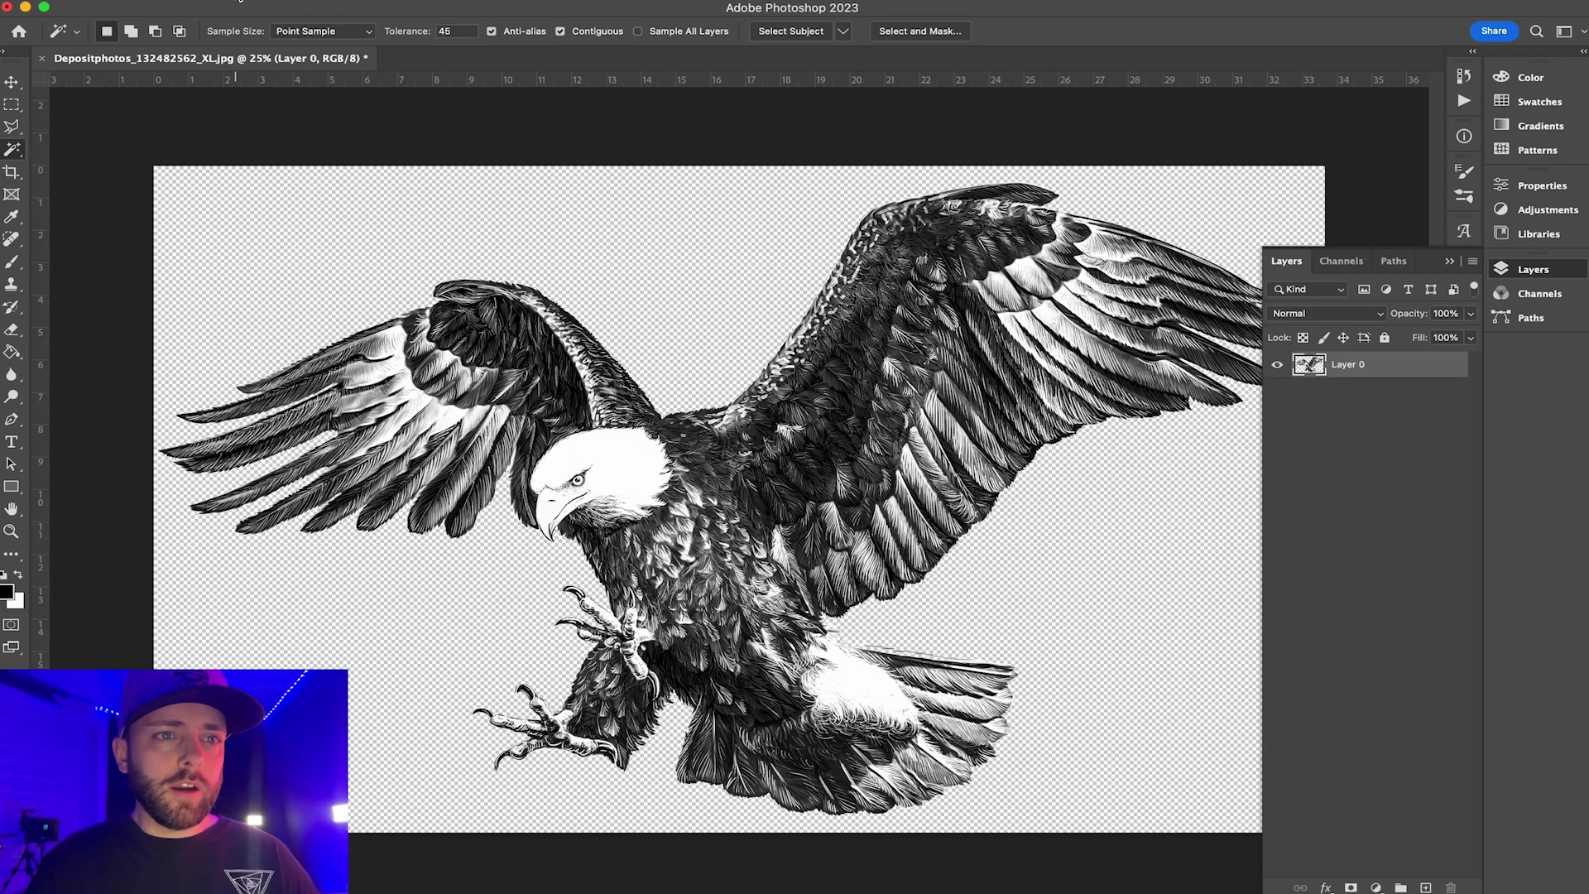
# Step: Apply an Image > Adjustments > Threshold at level 128 to the eagle
pyautogui.click(236, 2)
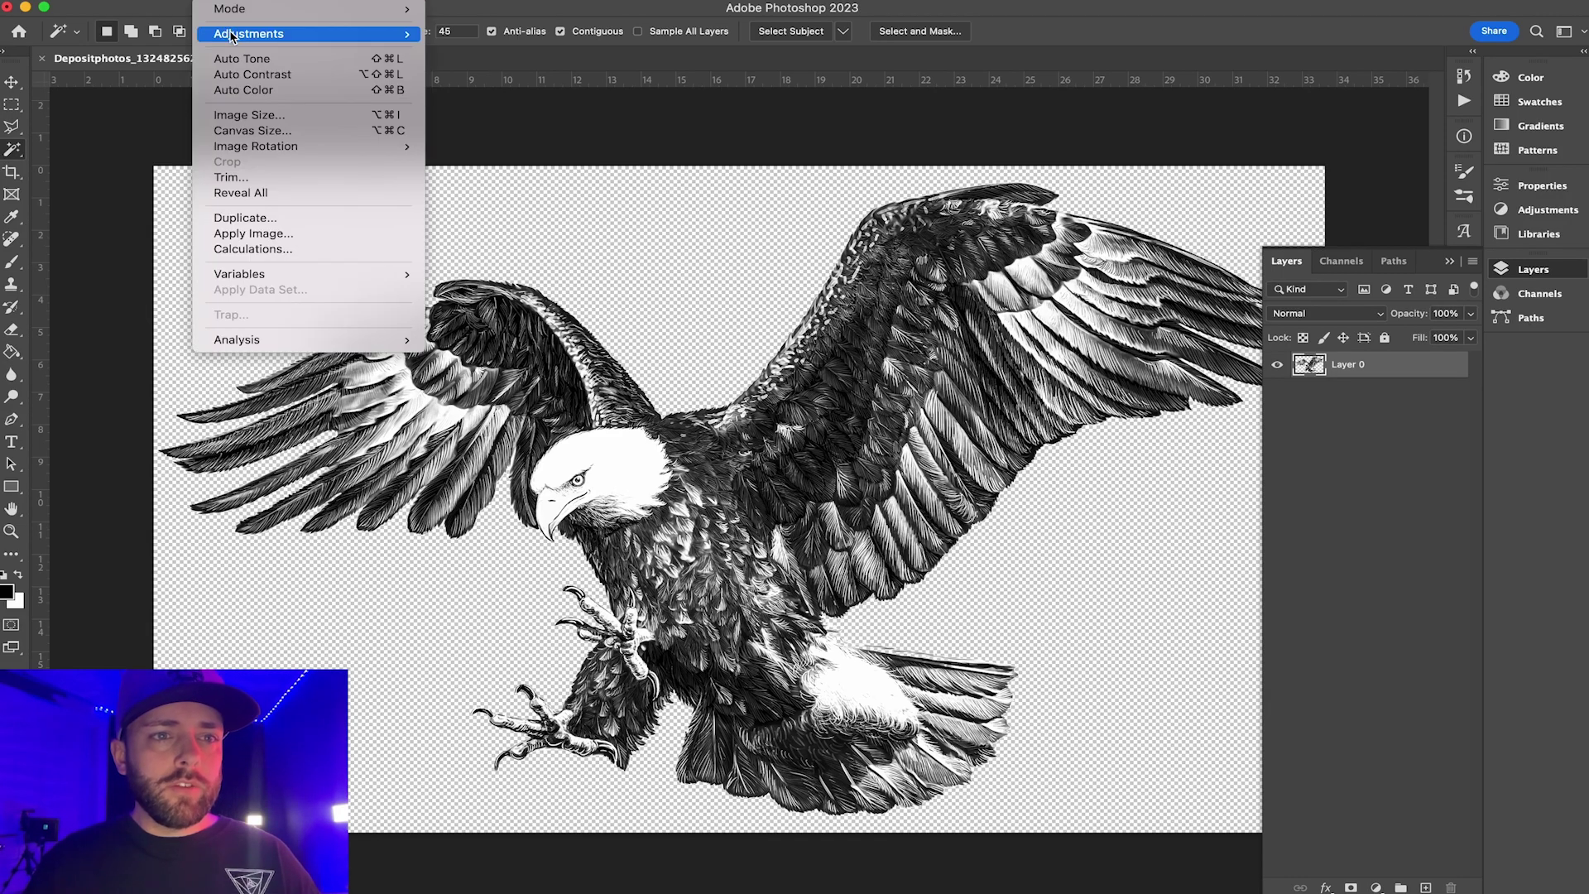
pyautogui.moveTo(248, 33)
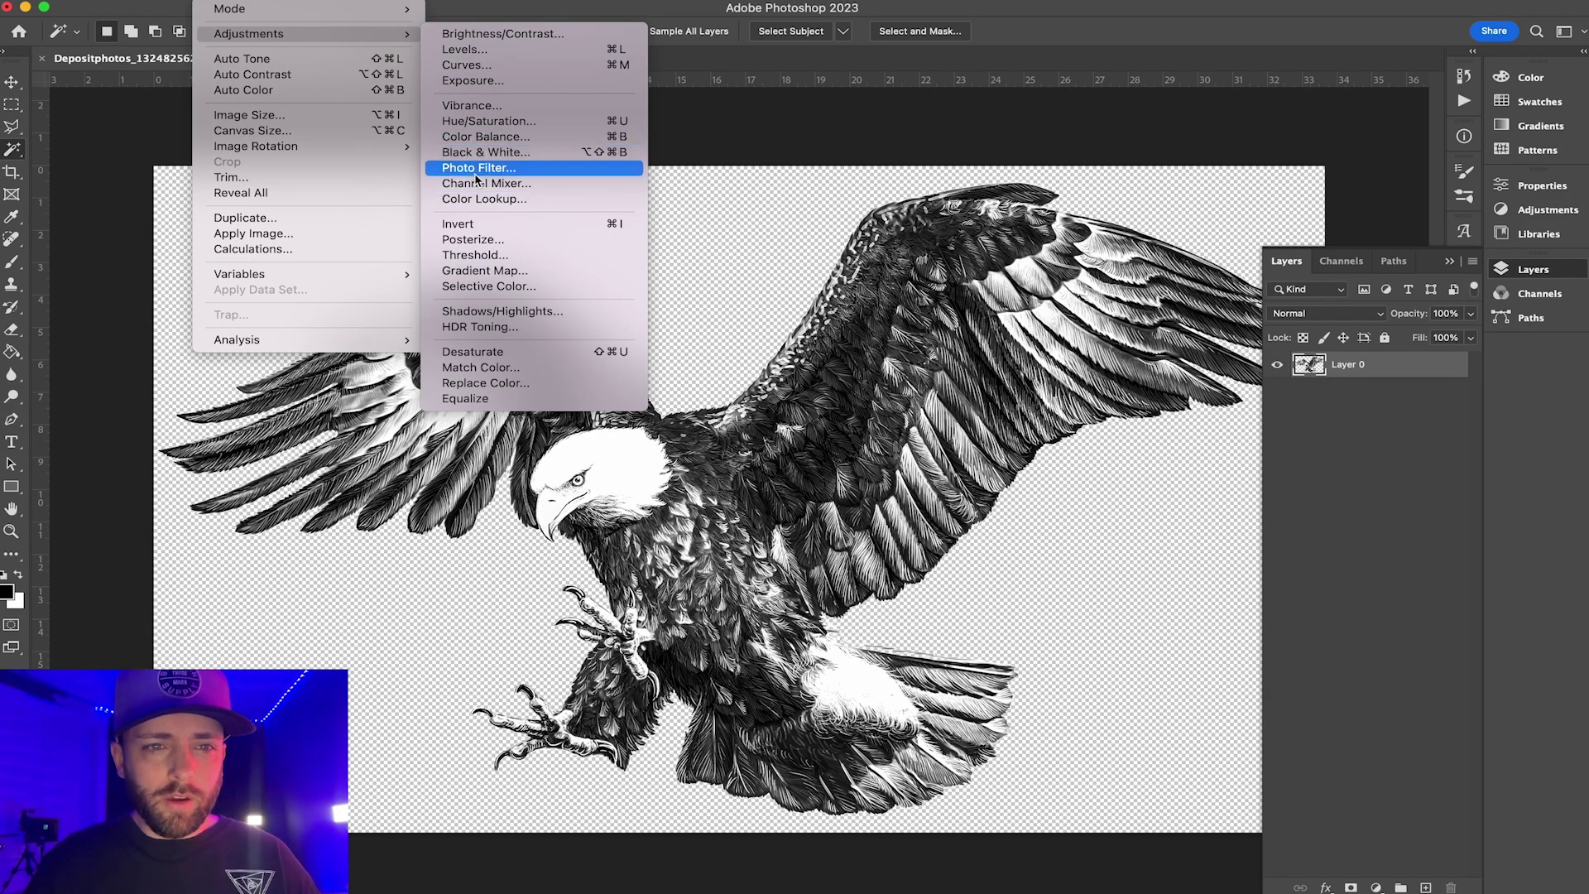
pyautogui.click(463, 258)
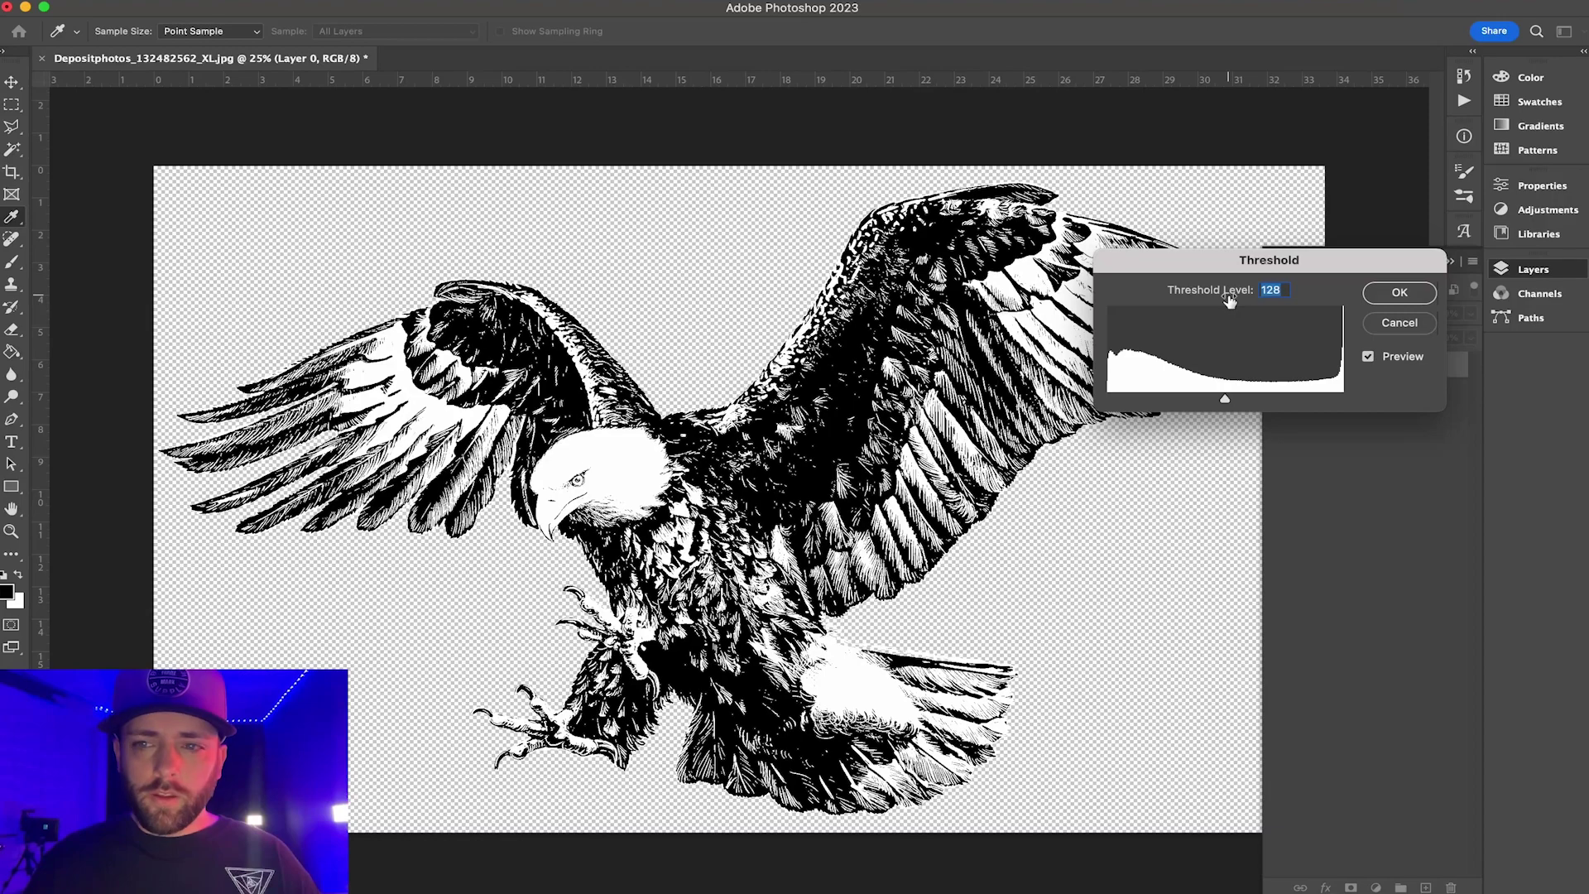
pyautogui.click(1397, 293)
pyautogui.press('w')
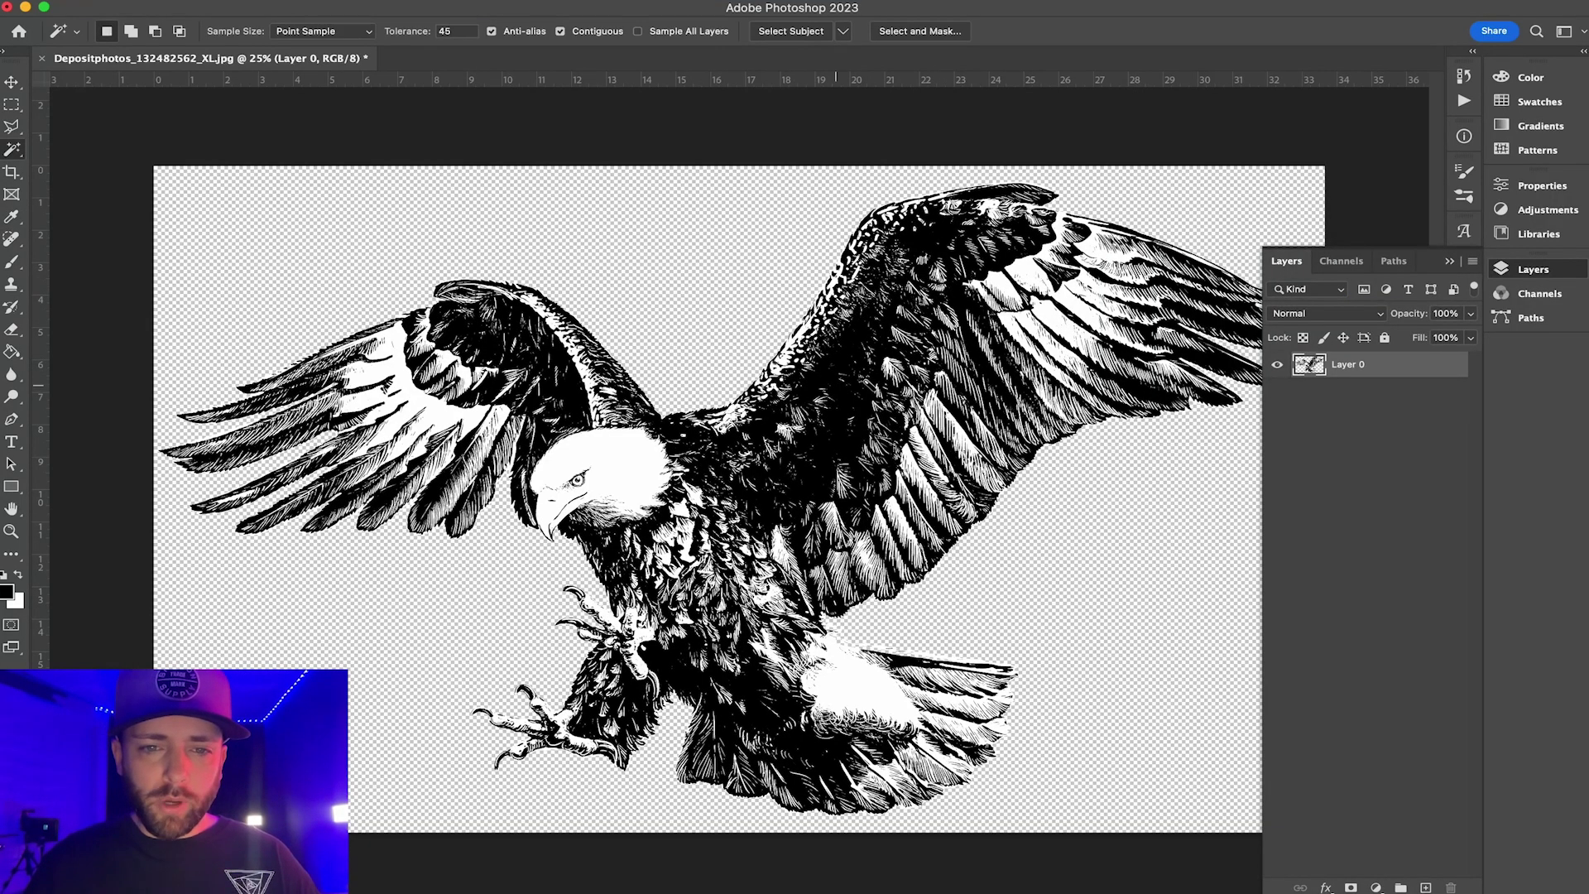
pyautogui.scroll(-2, 681, 487)
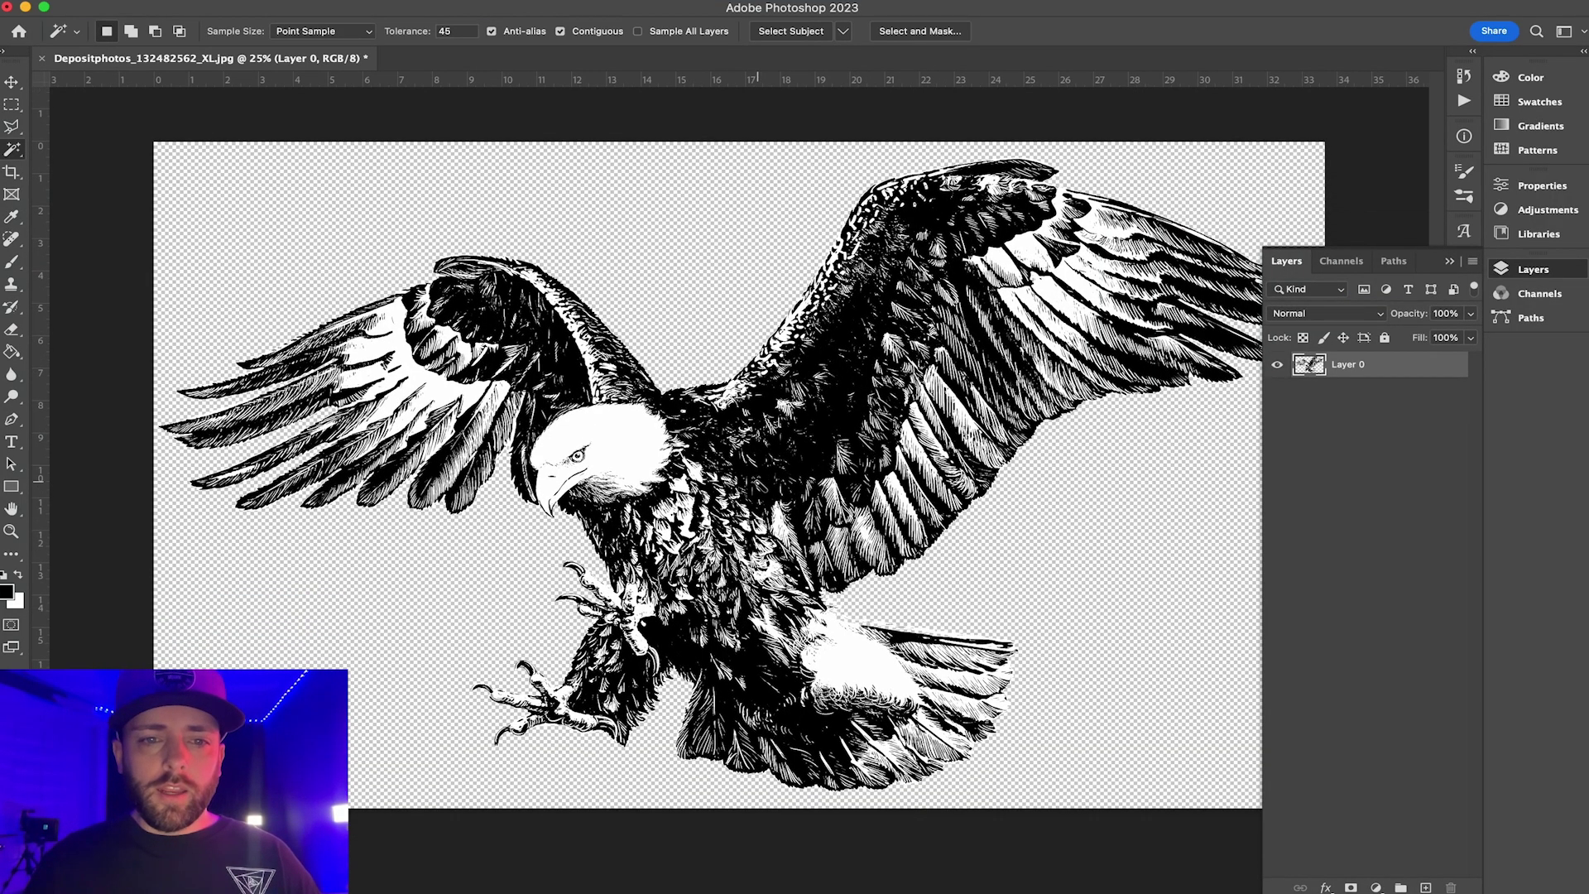
# Step: Save a JPEG copy named Eagle.jpg to the Desktop, accepting the JPEG options
pyautogui.click(132, 0)
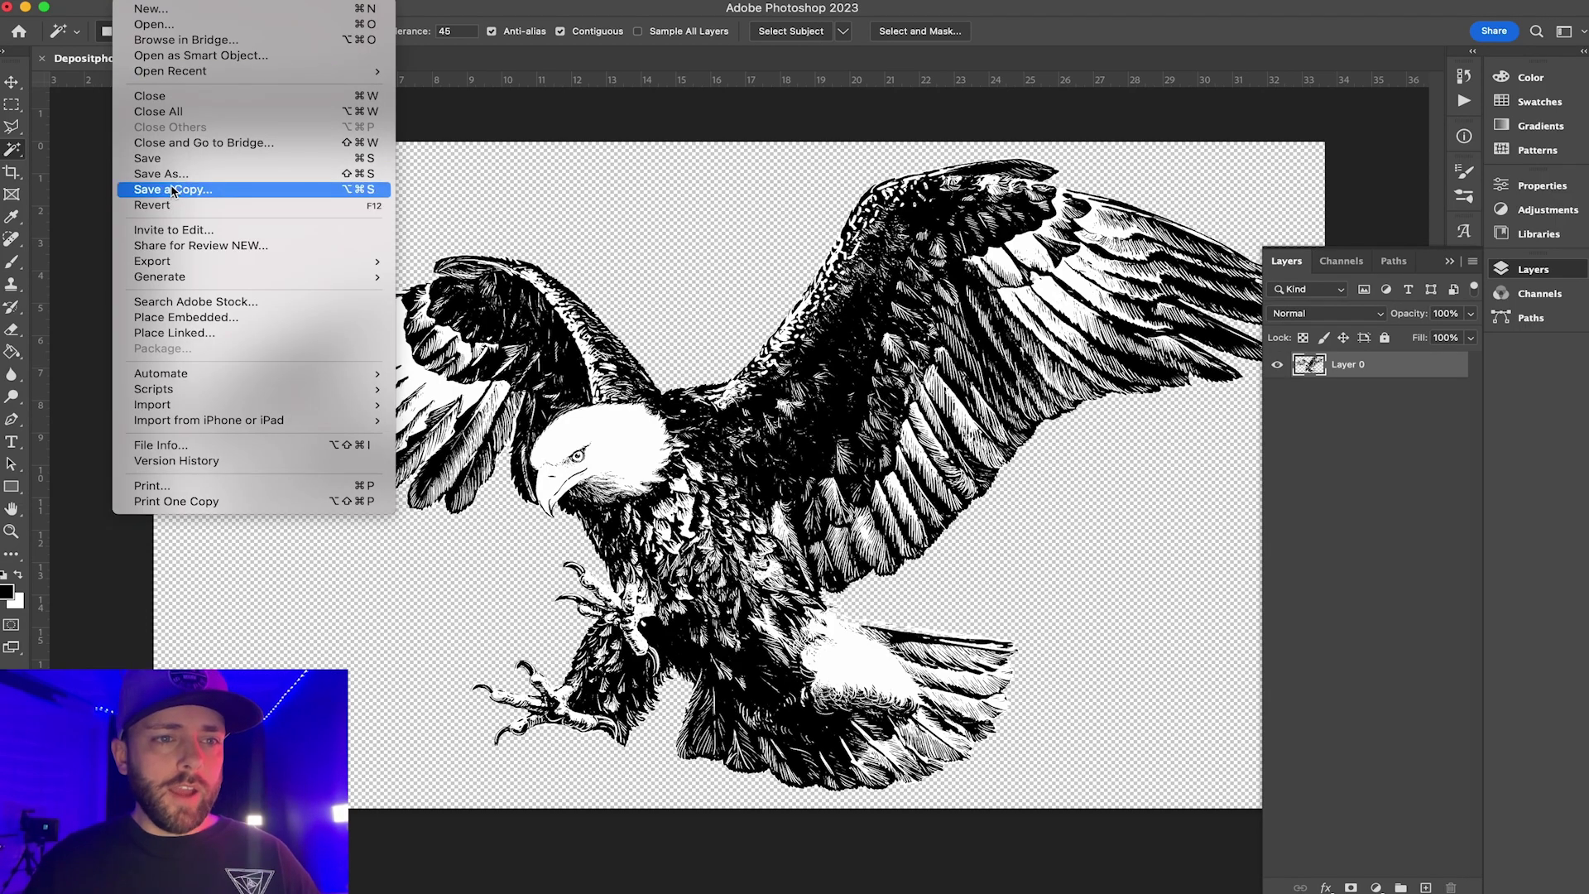
pyautogui.click(174, 174)
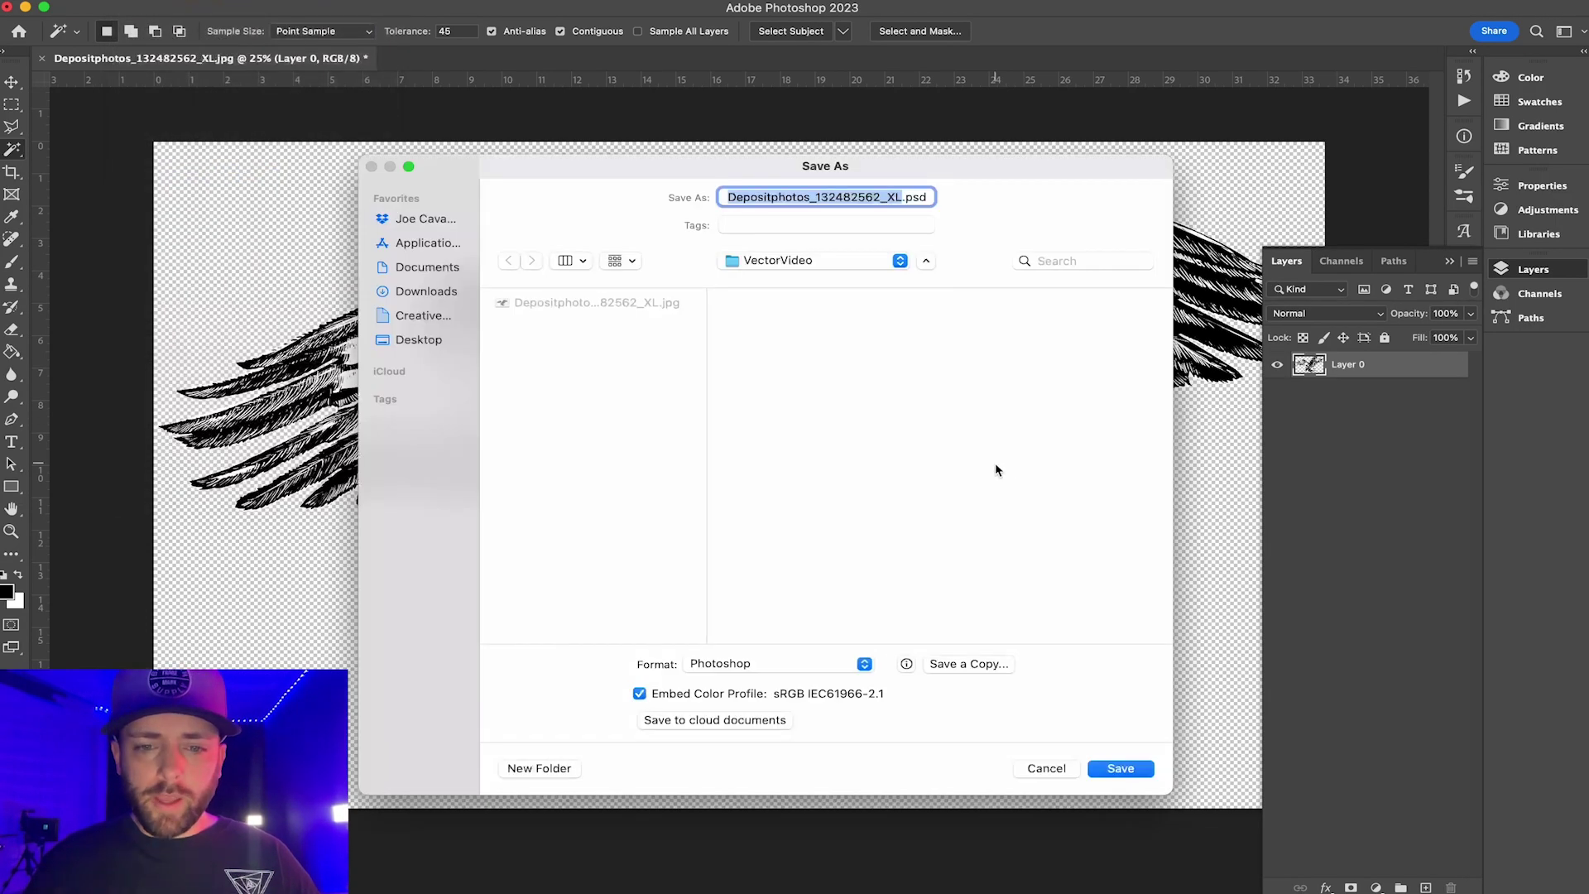
pyautogui.click(958, 662)
pyautogui.click(763, 596)
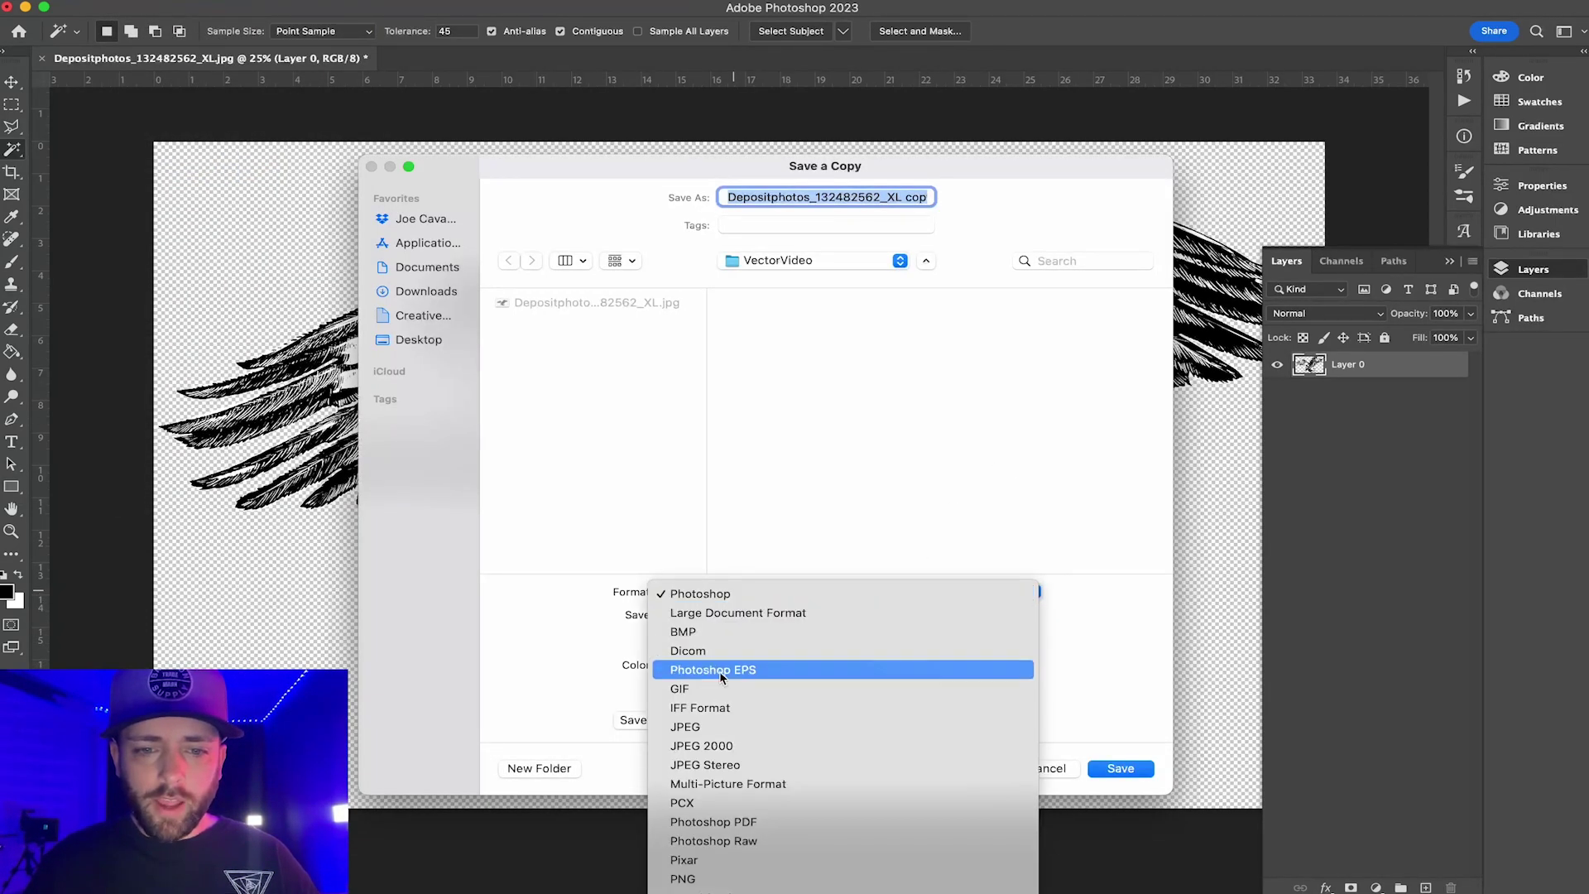
pyautogui.click(698, 727)
pyautogui.write('Eagle.jpg')
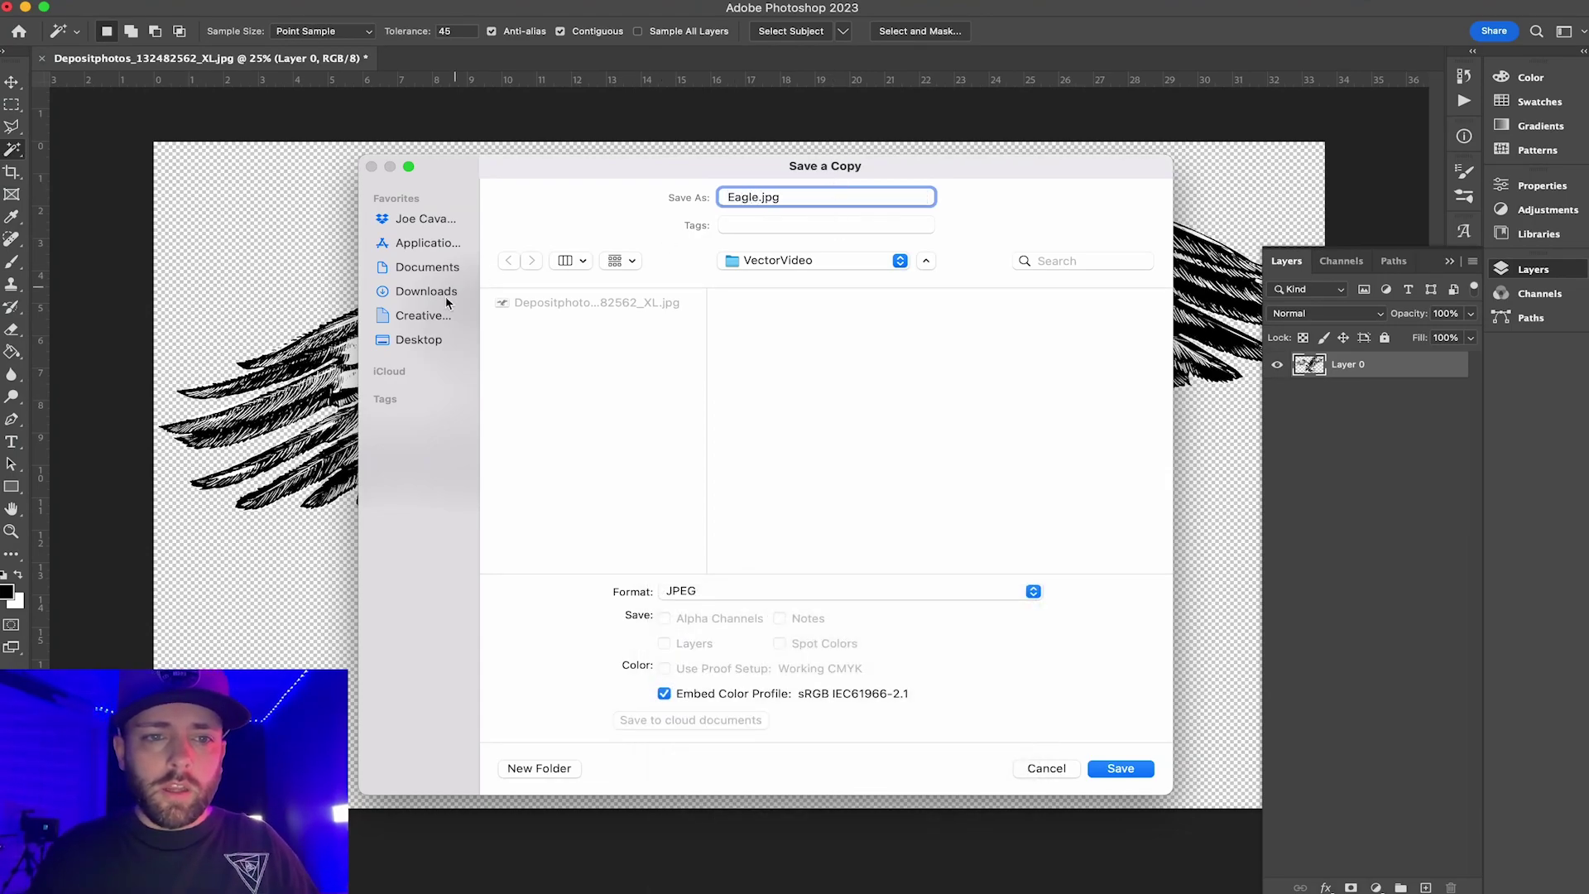
pyautogui.click(419, 339)
pyautogui.click(1126, 765)
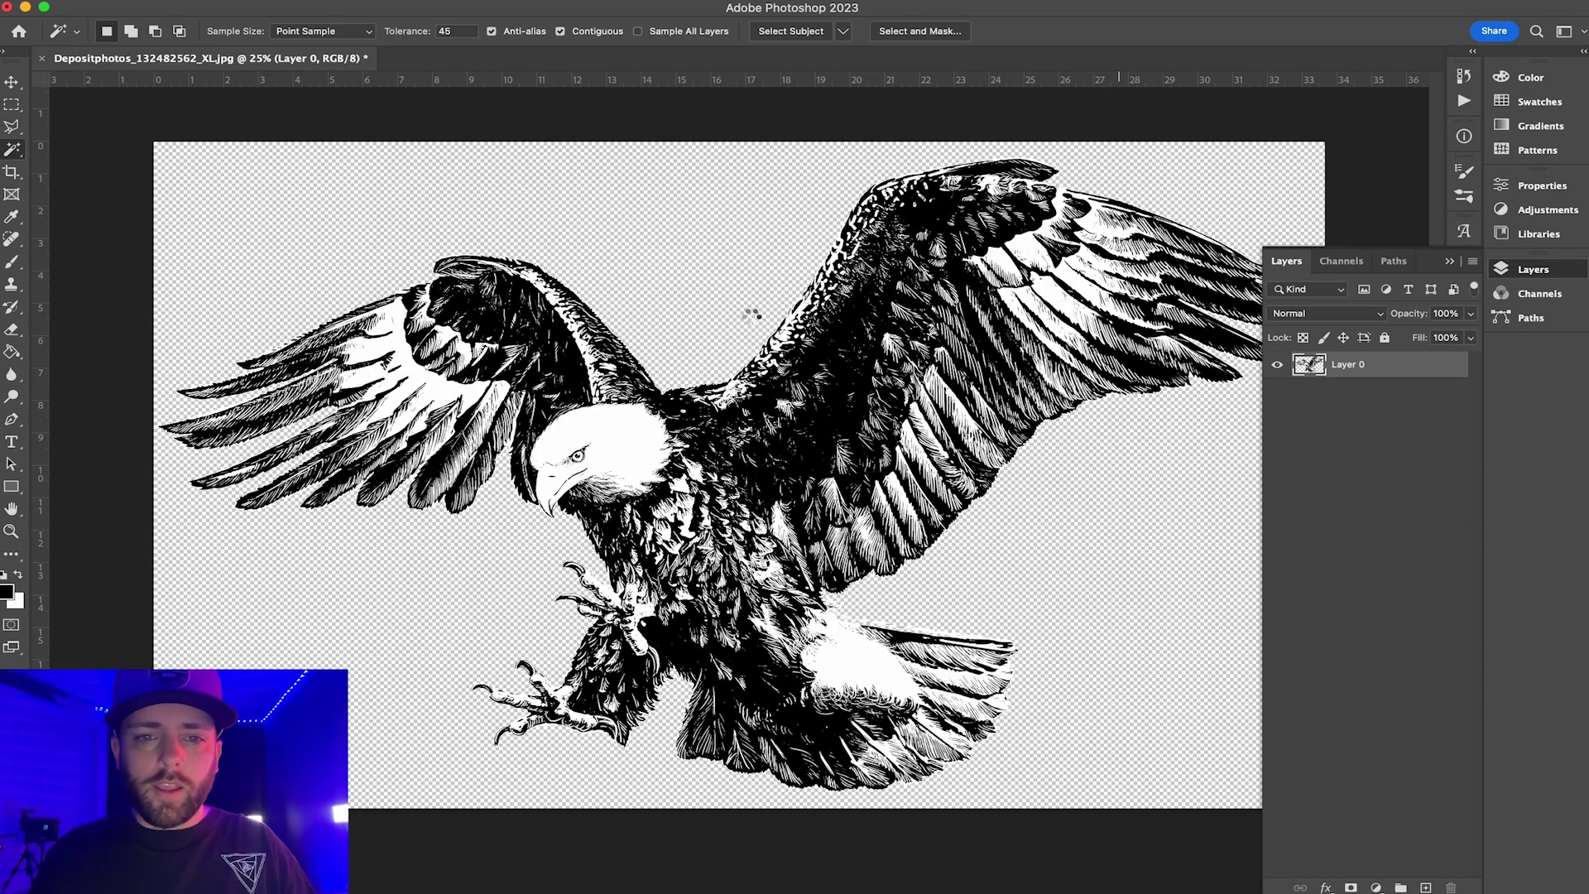
pyautogui.click(923, 226)
pyautogui.press('w')
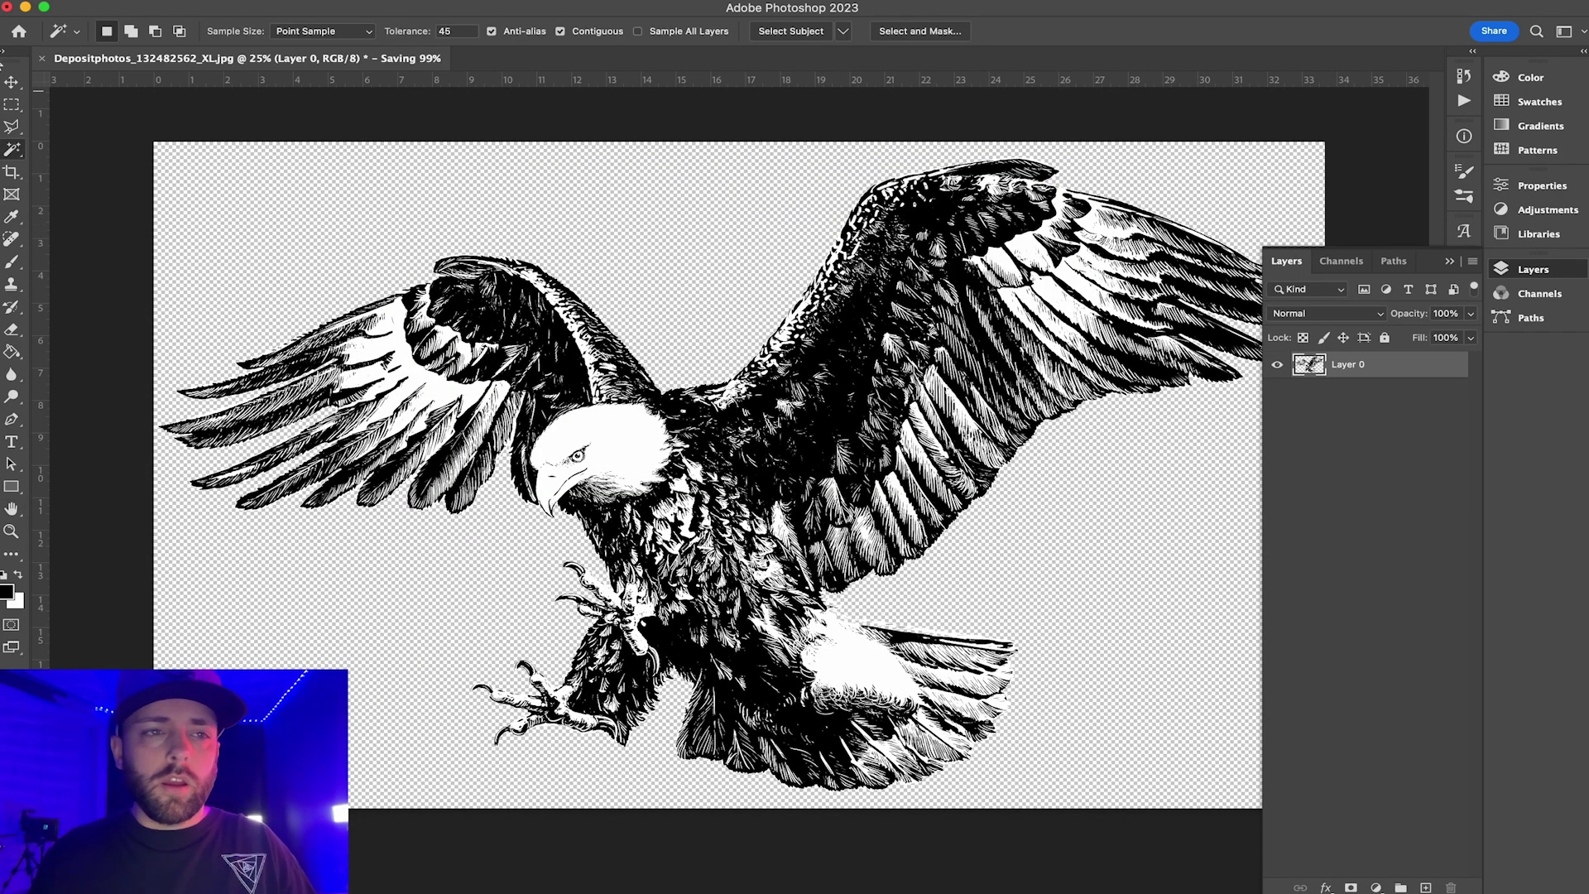
# Step: Close the Photoshop document without saving and select Eagle.jpg on the Desktop
pyautogui.click(42, 60)
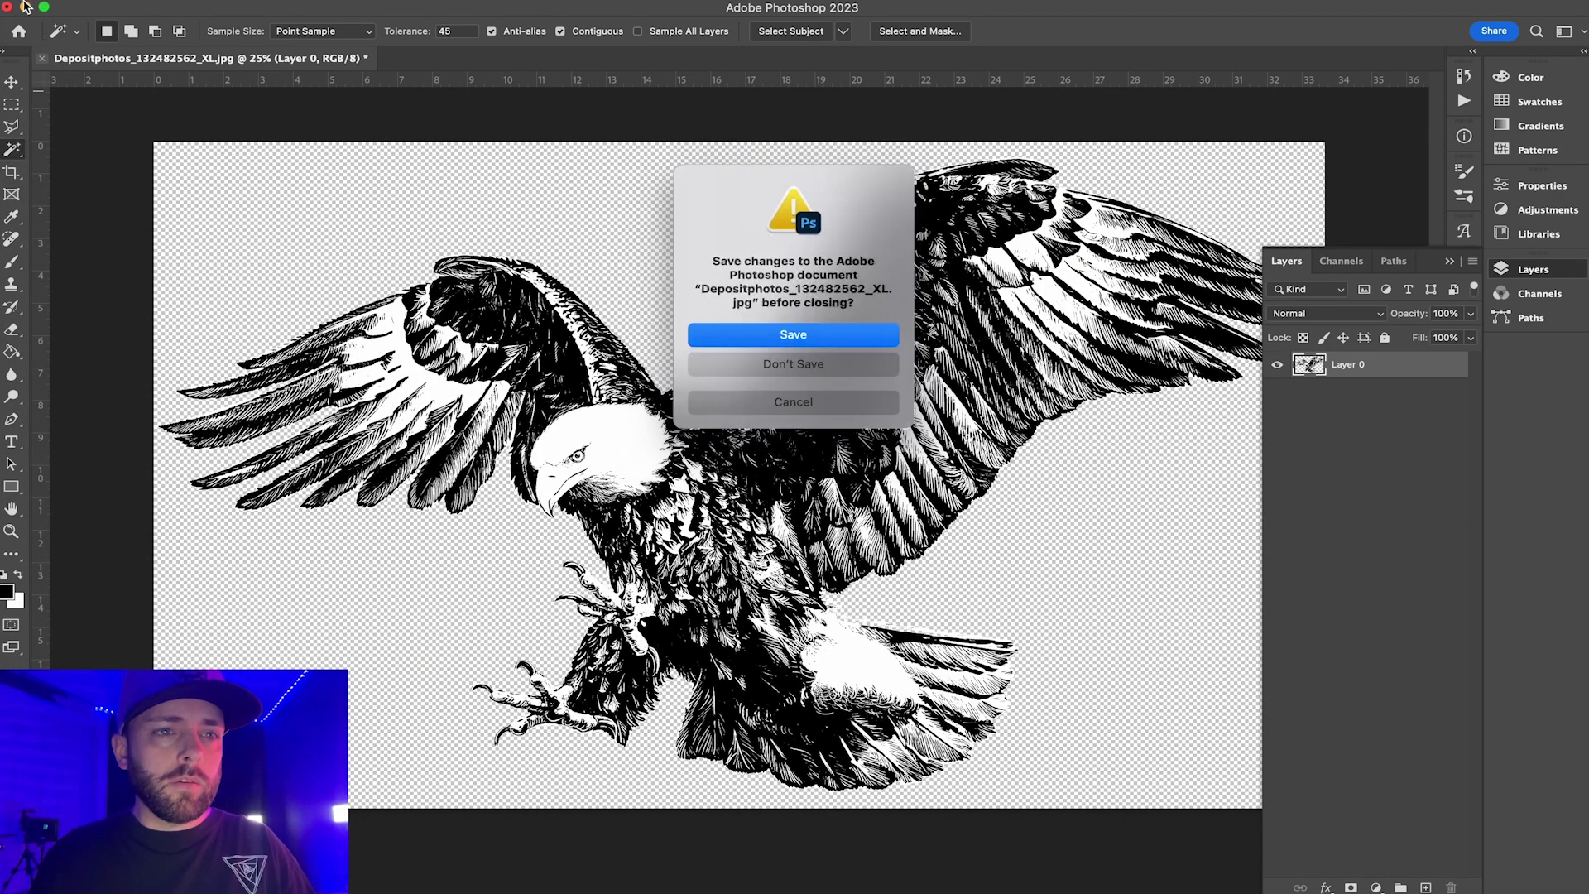
pyautogui.click(792, 369)
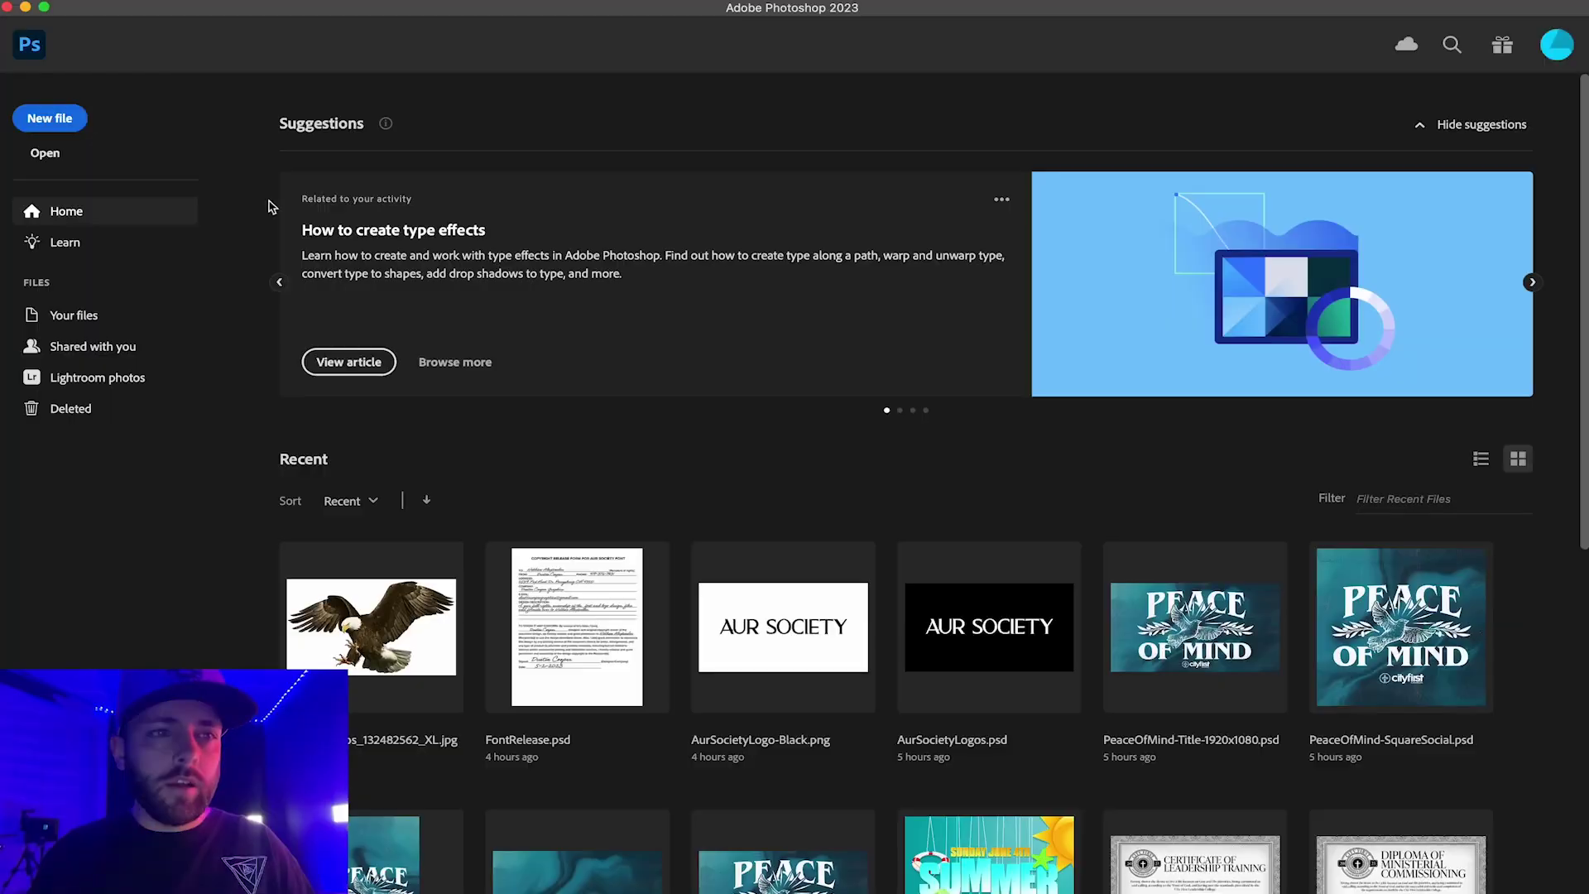
pyautogui.click(25, 7)
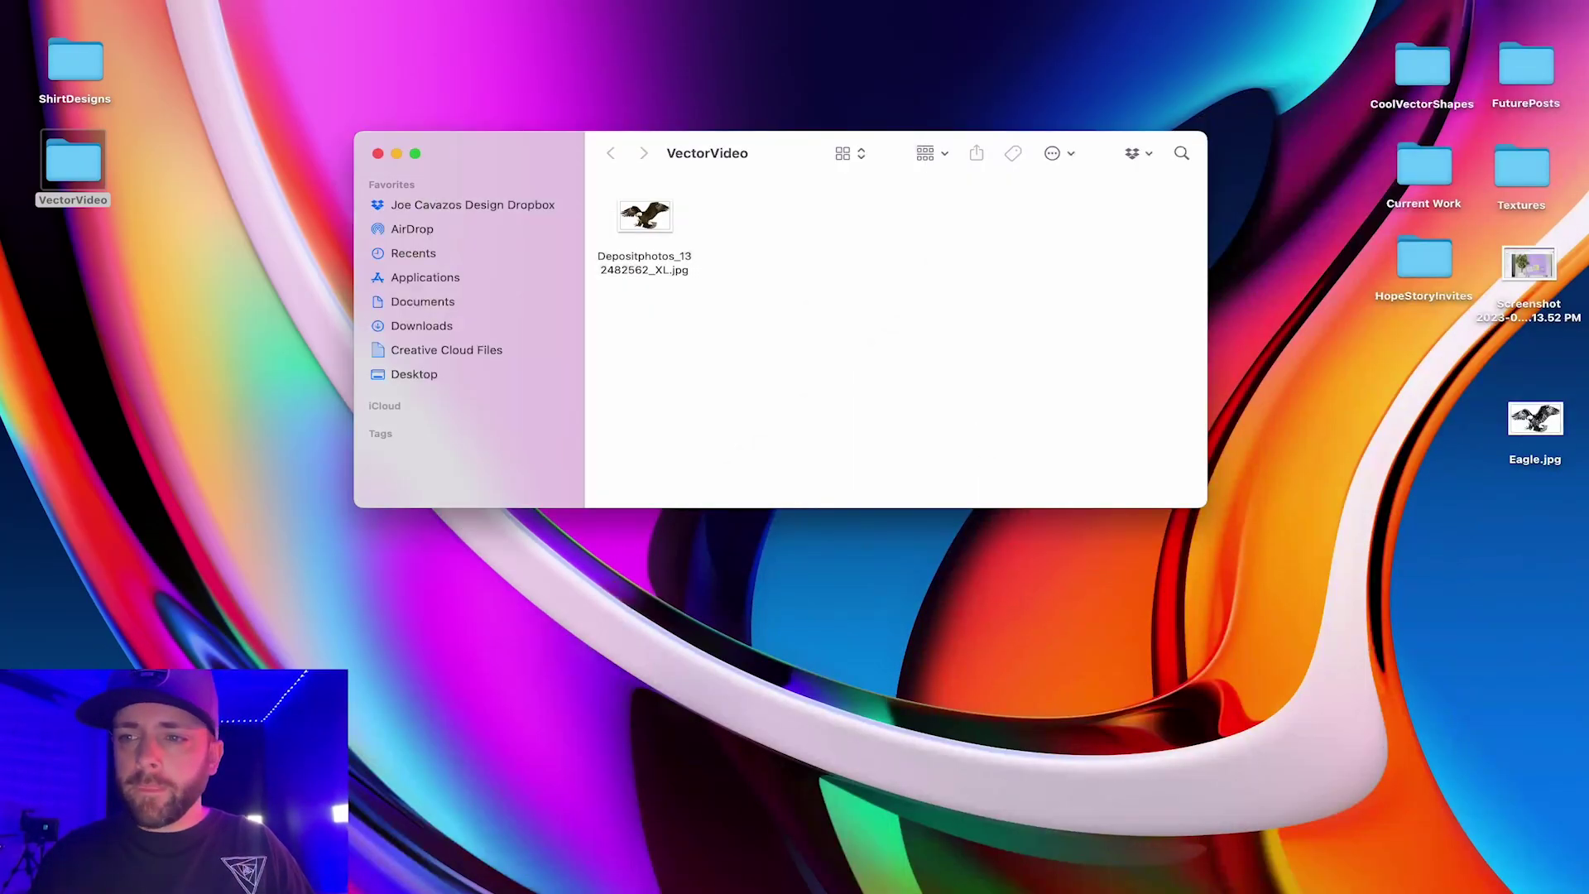
# Step: Open Eagle.jpg from the Desktop with Adobe Illustrator 2023
pyautogui.click(1558, 435)
pyautogui.rightClick(1557, 434)
pyautogui.moveTo(1340, 457)
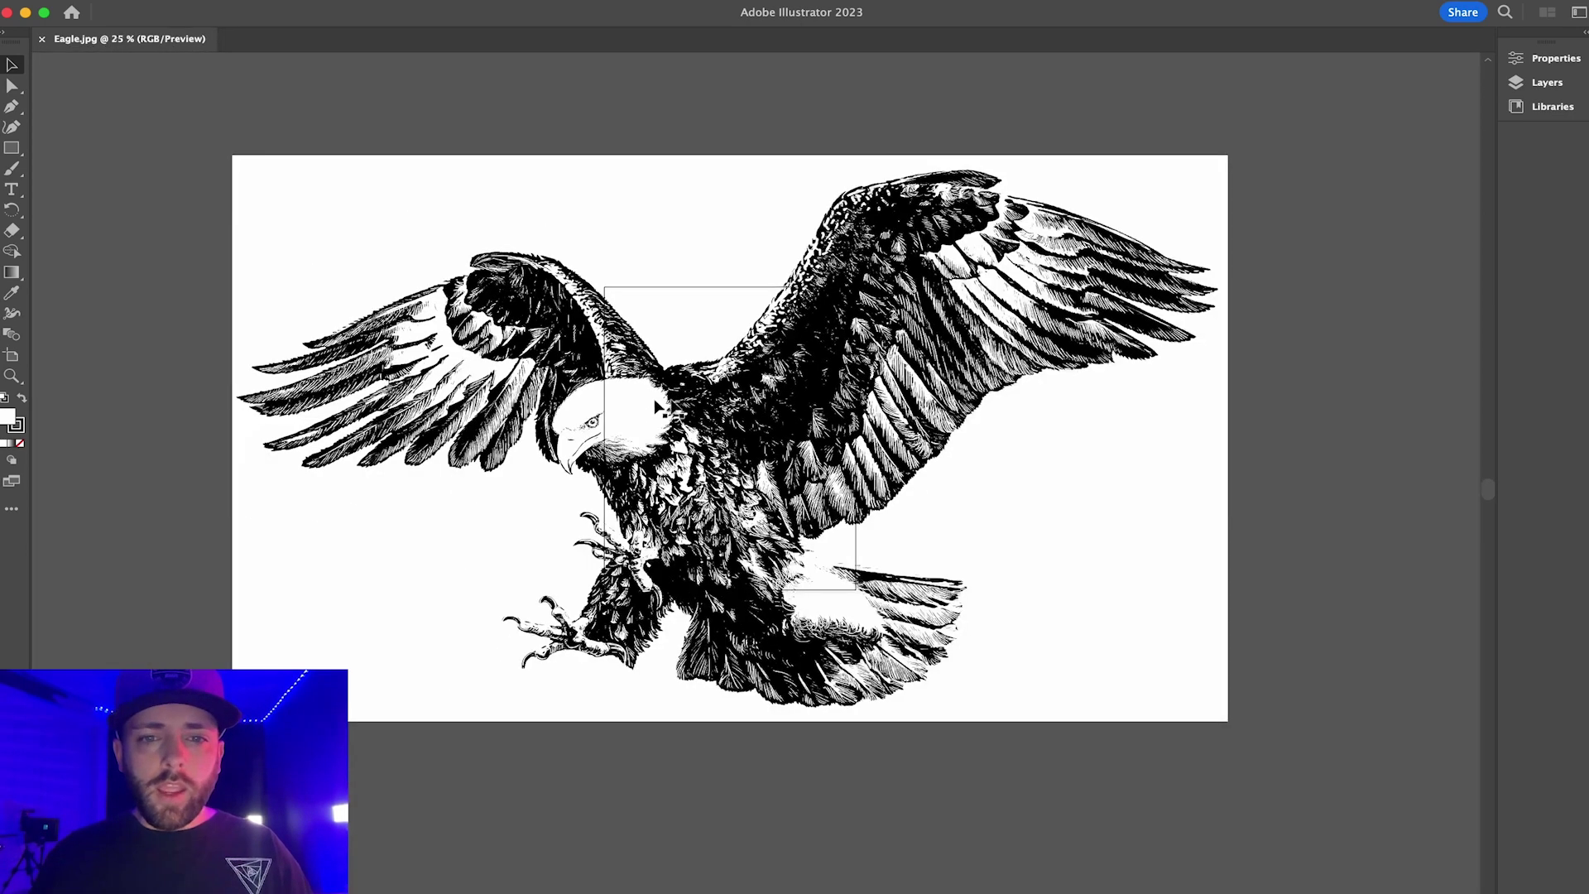
# Step: Run Image Trace > Make and Expand on the placed eagle, accepting the large-image warning
pyautogui.click(752, 417)
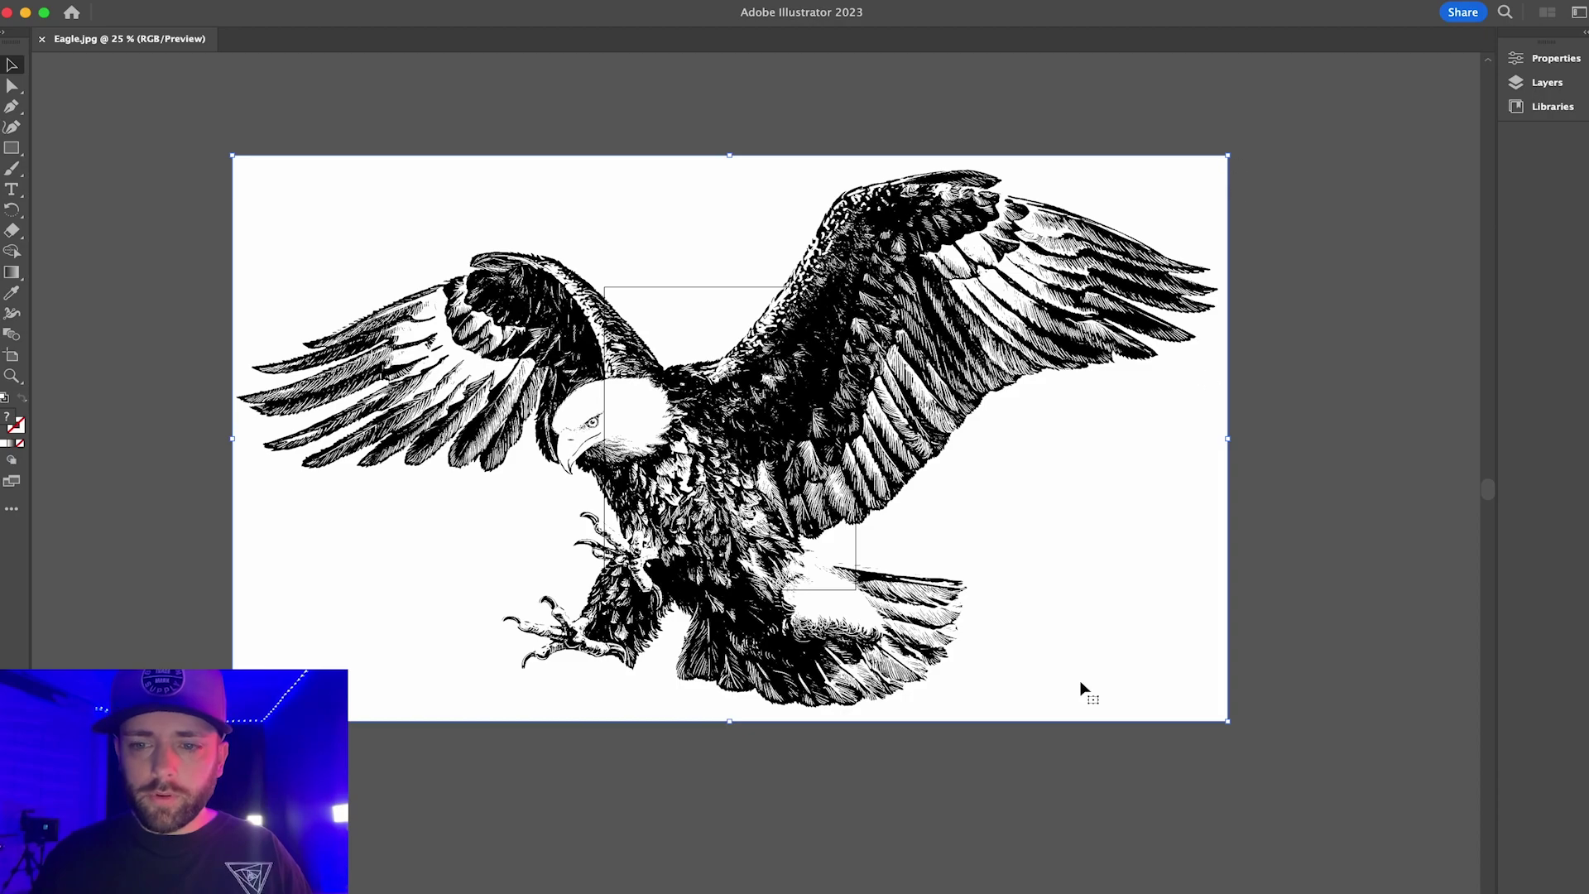
pyautogui.press('super+shift+a')
pyautogui.click(778, 444)
pyautogui.click(211, 0)
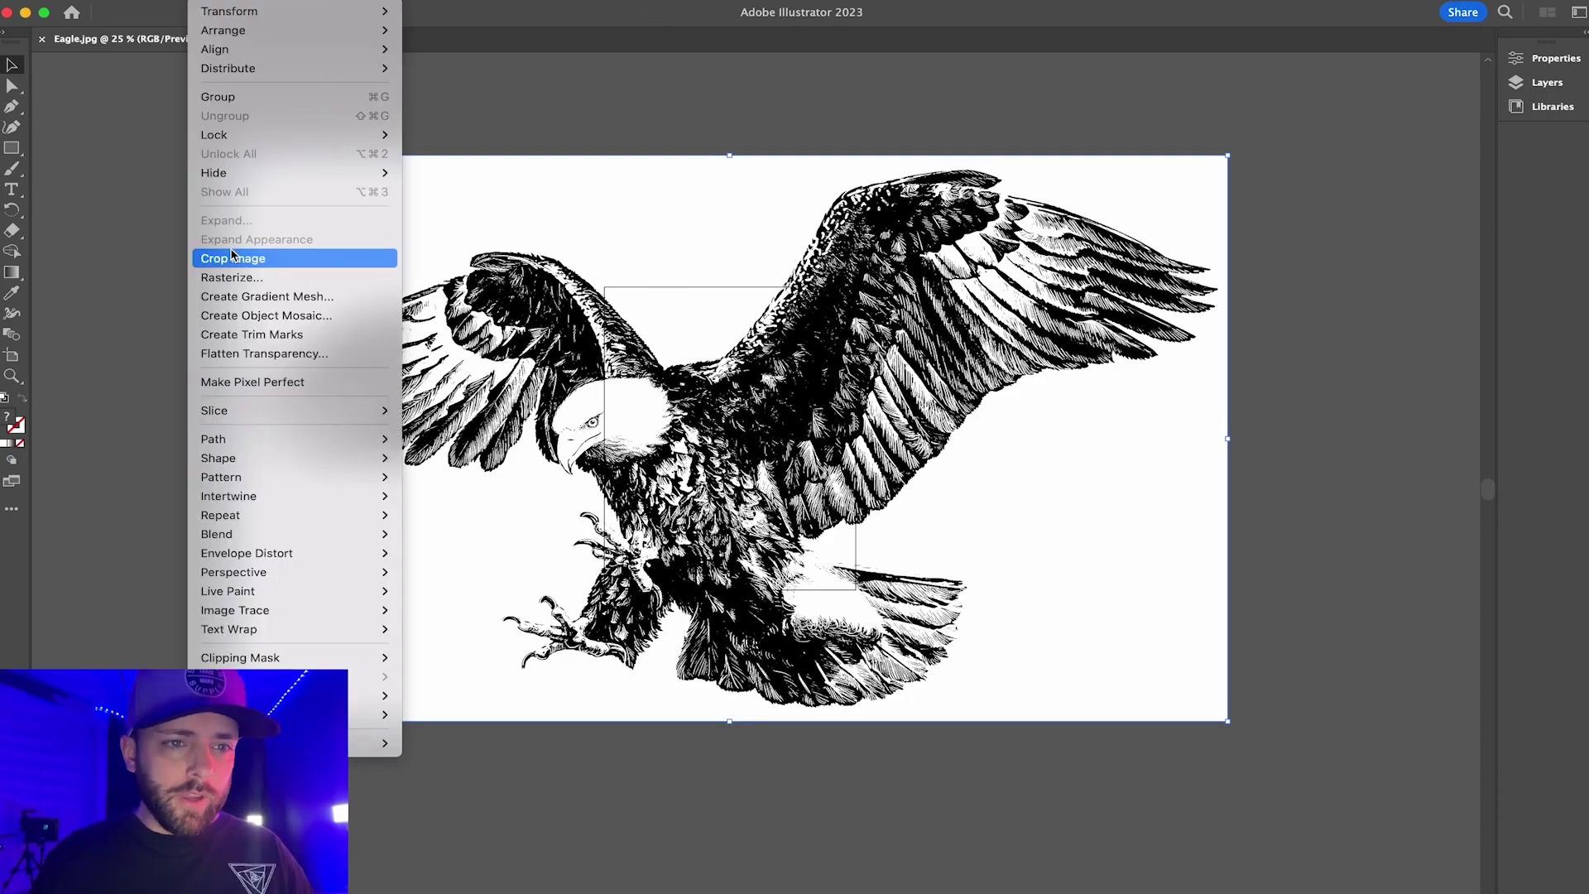
pyautogui.moveTo(255, 613)
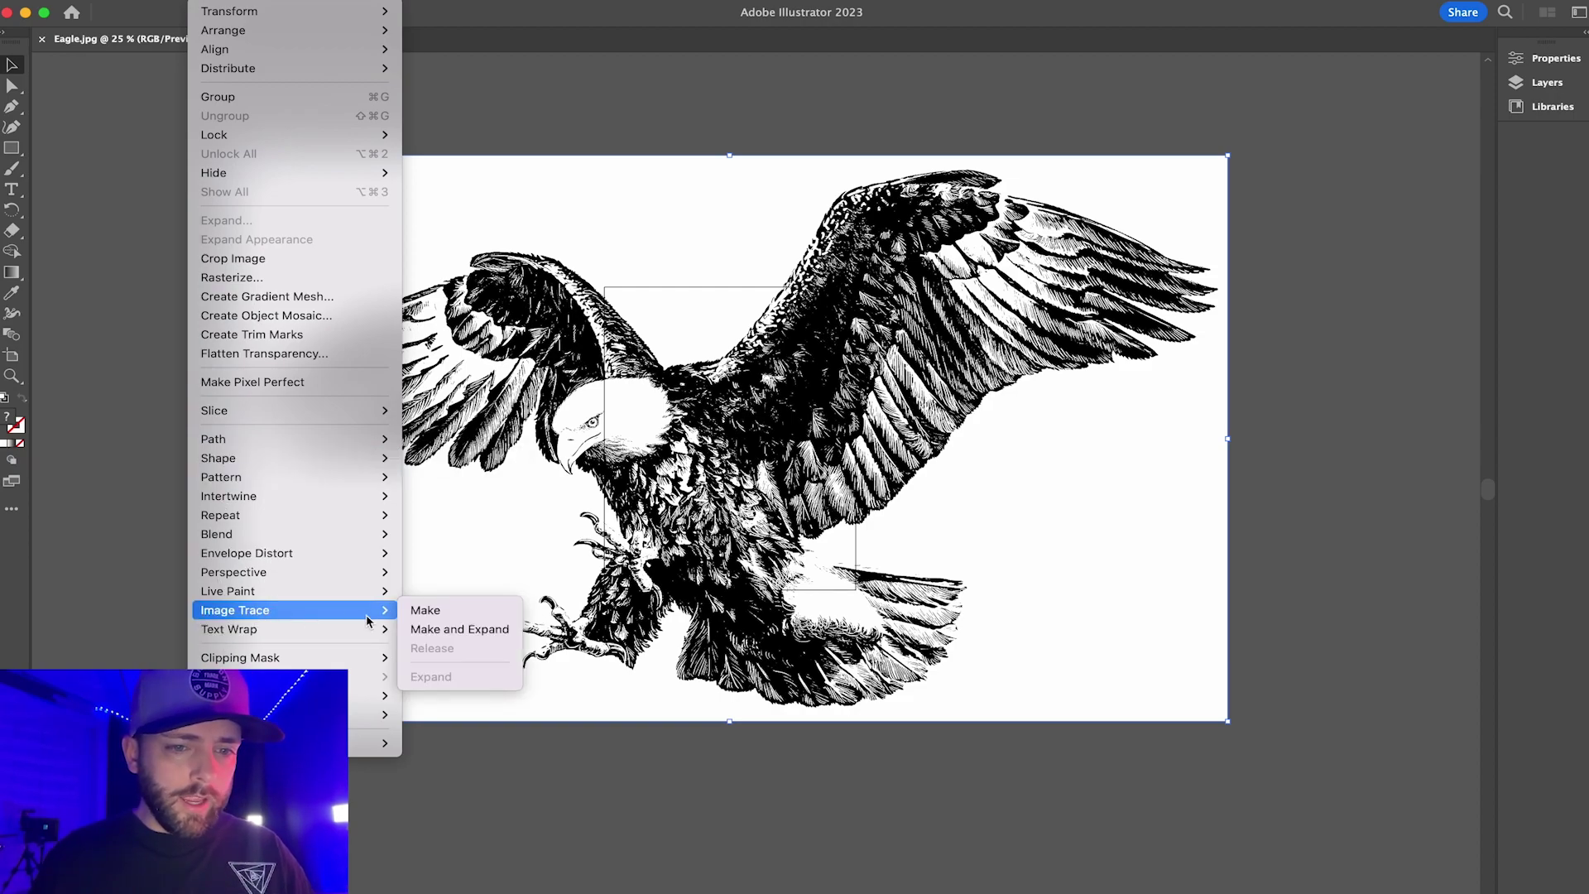
pyautogui.click(460, 629)
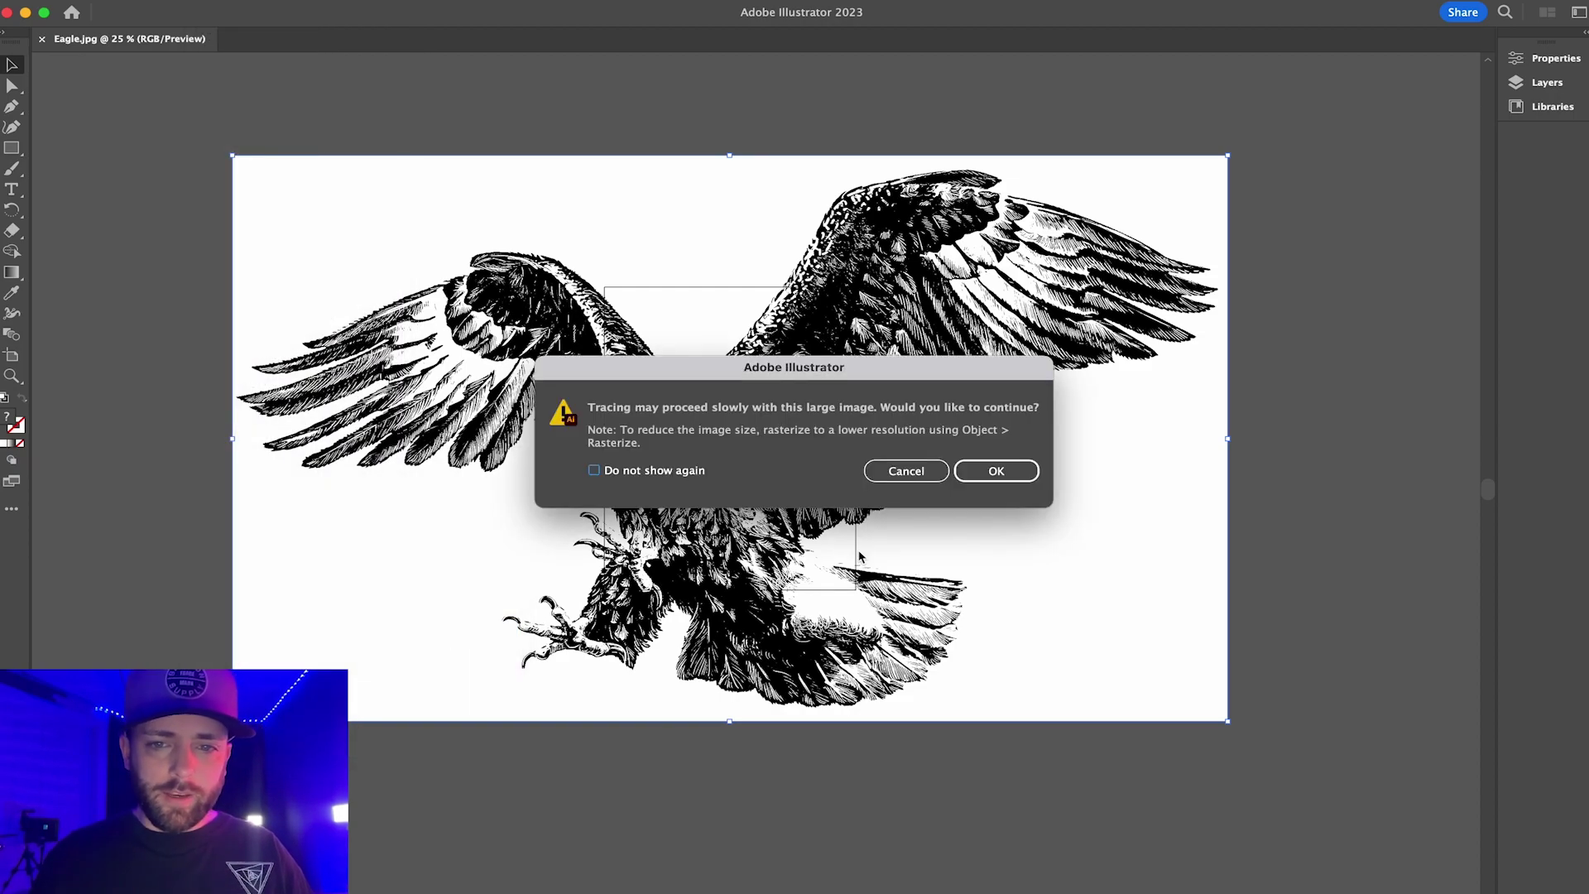
pyautogui.click(986, 473)
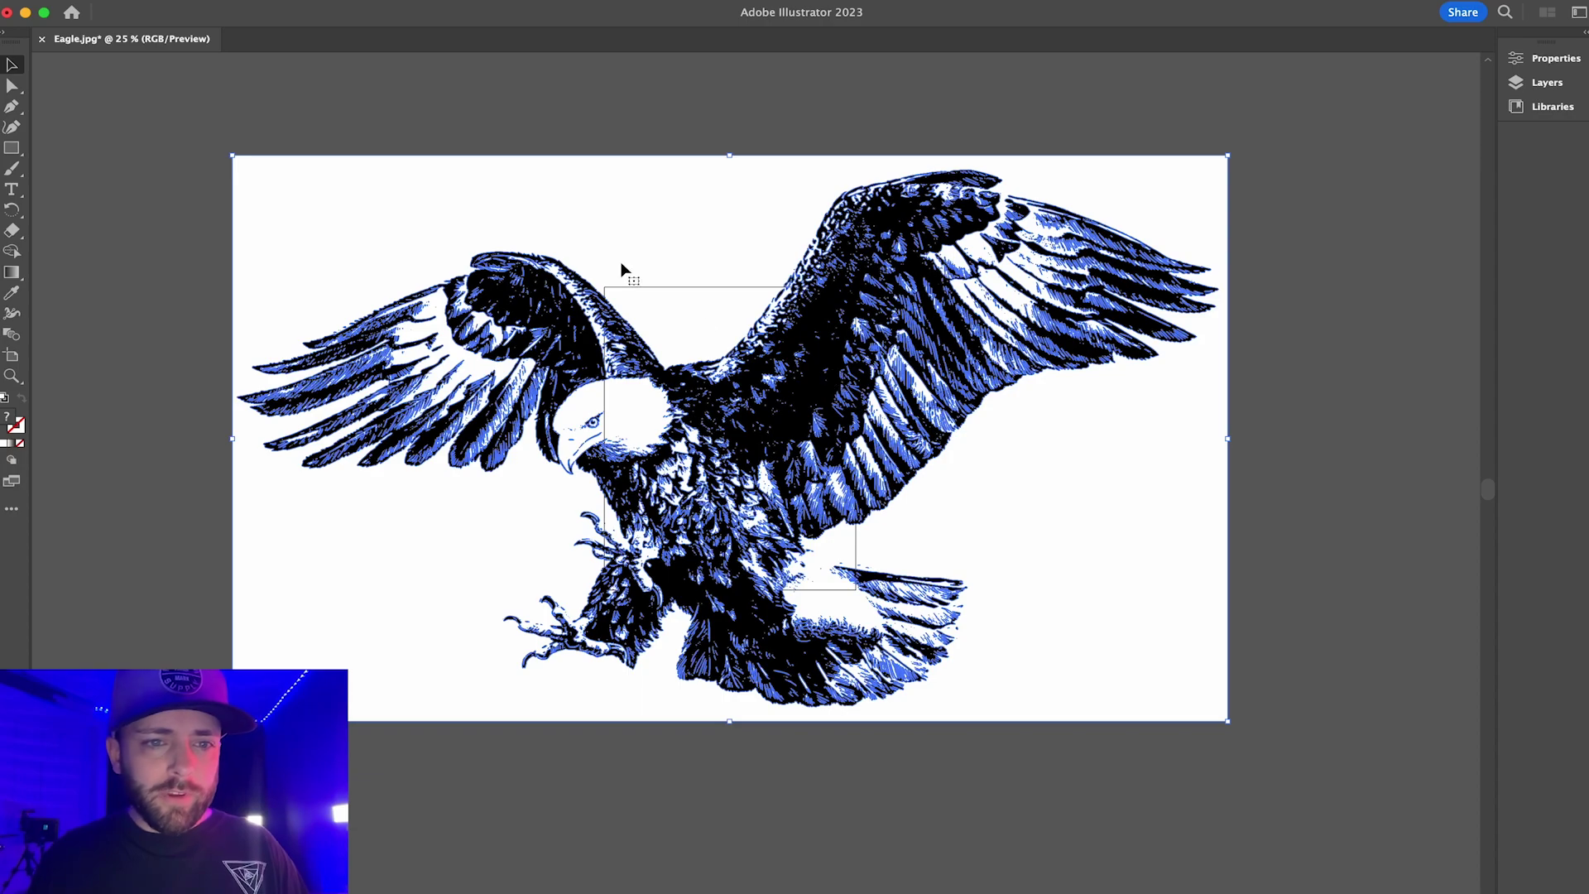
# Step: Select the traced eagle's white areas with the Magic Wand and delete them
pyautogui.click(14, 509)
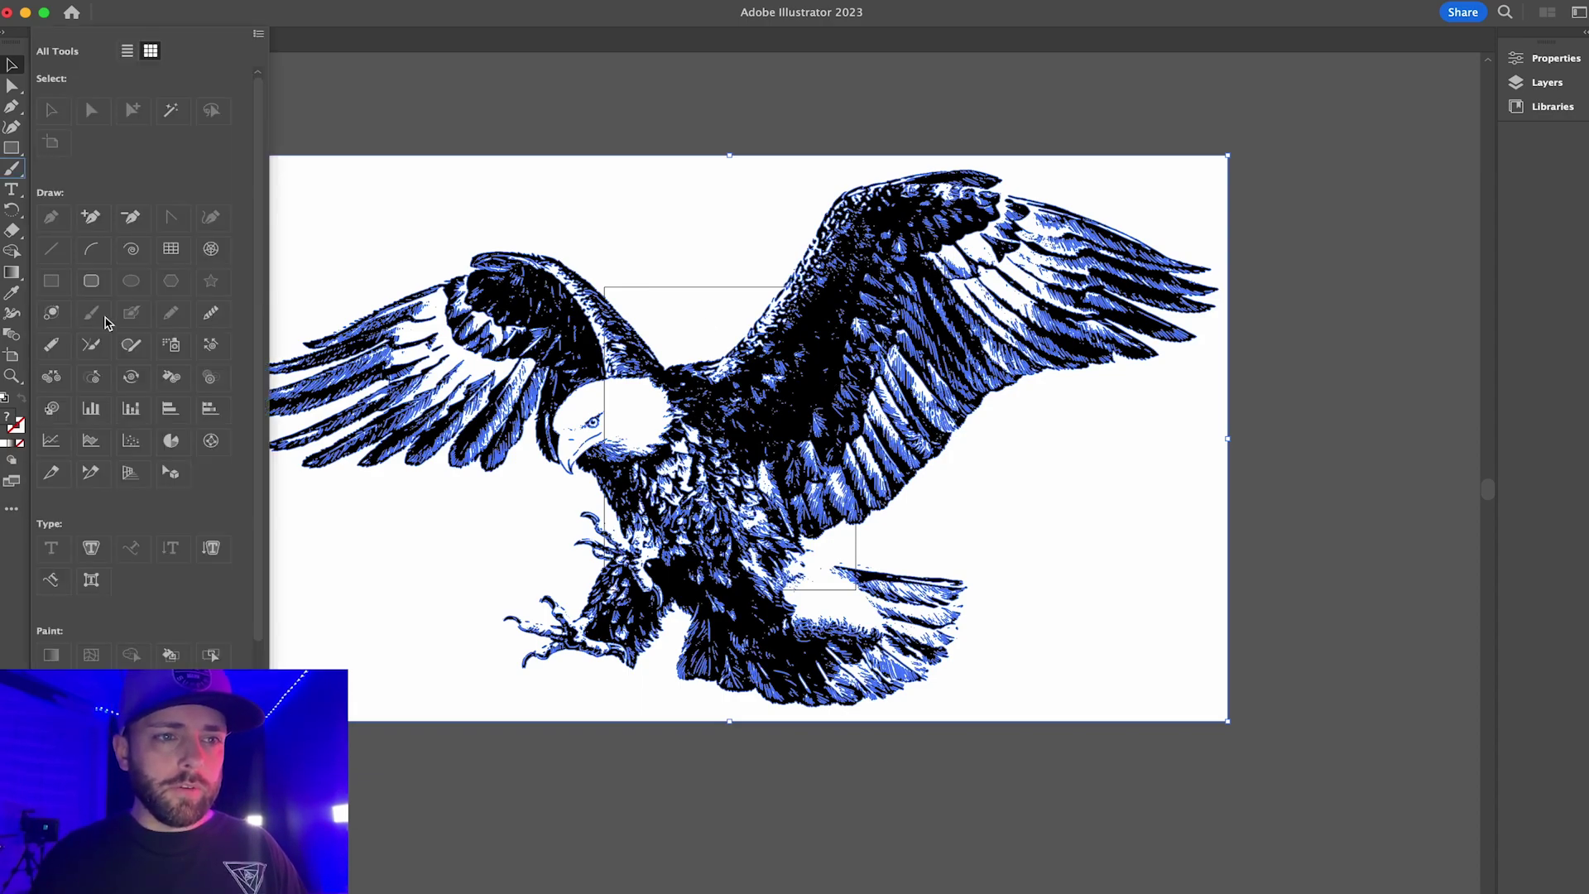
pyautogui.click(170, 111)
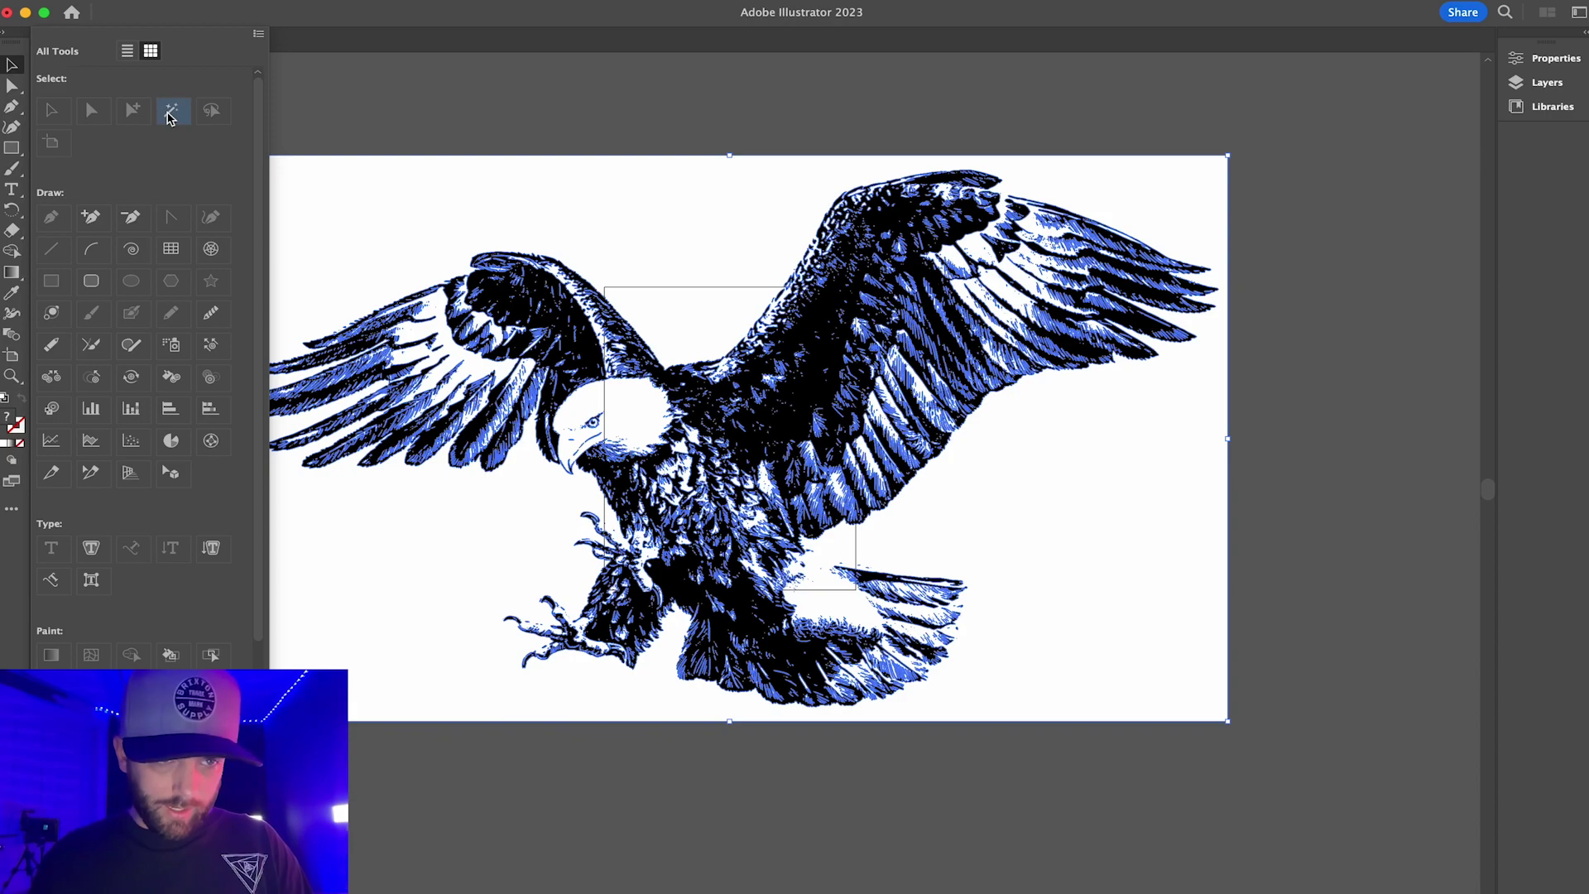
pyautogui.click(670, 248)
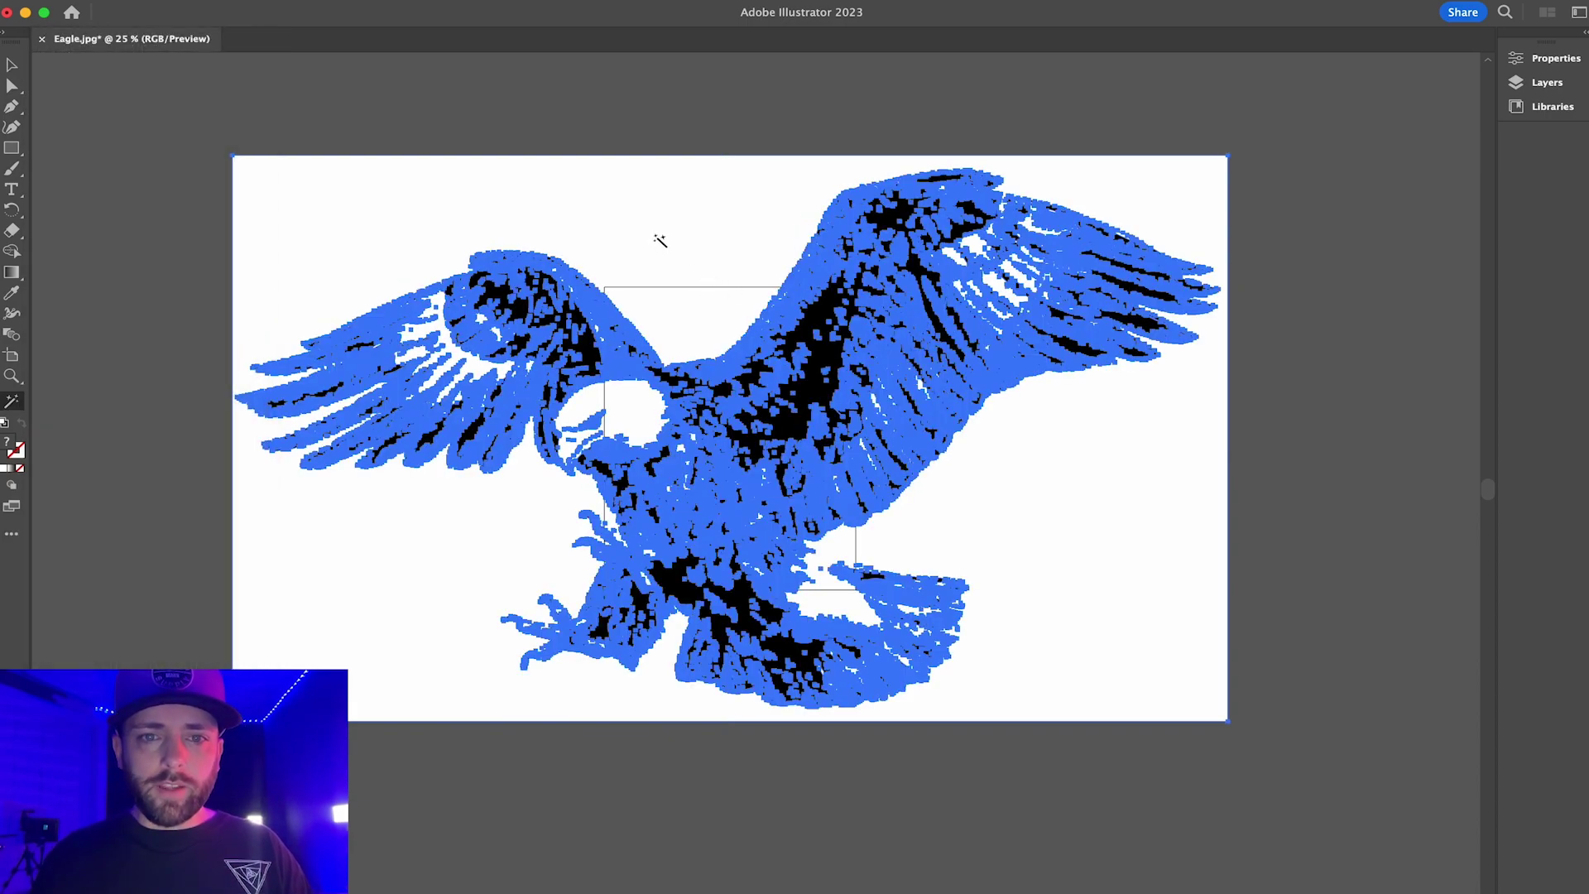
pyautogui.click(630, 211)
pyautogui.click(632, 217)
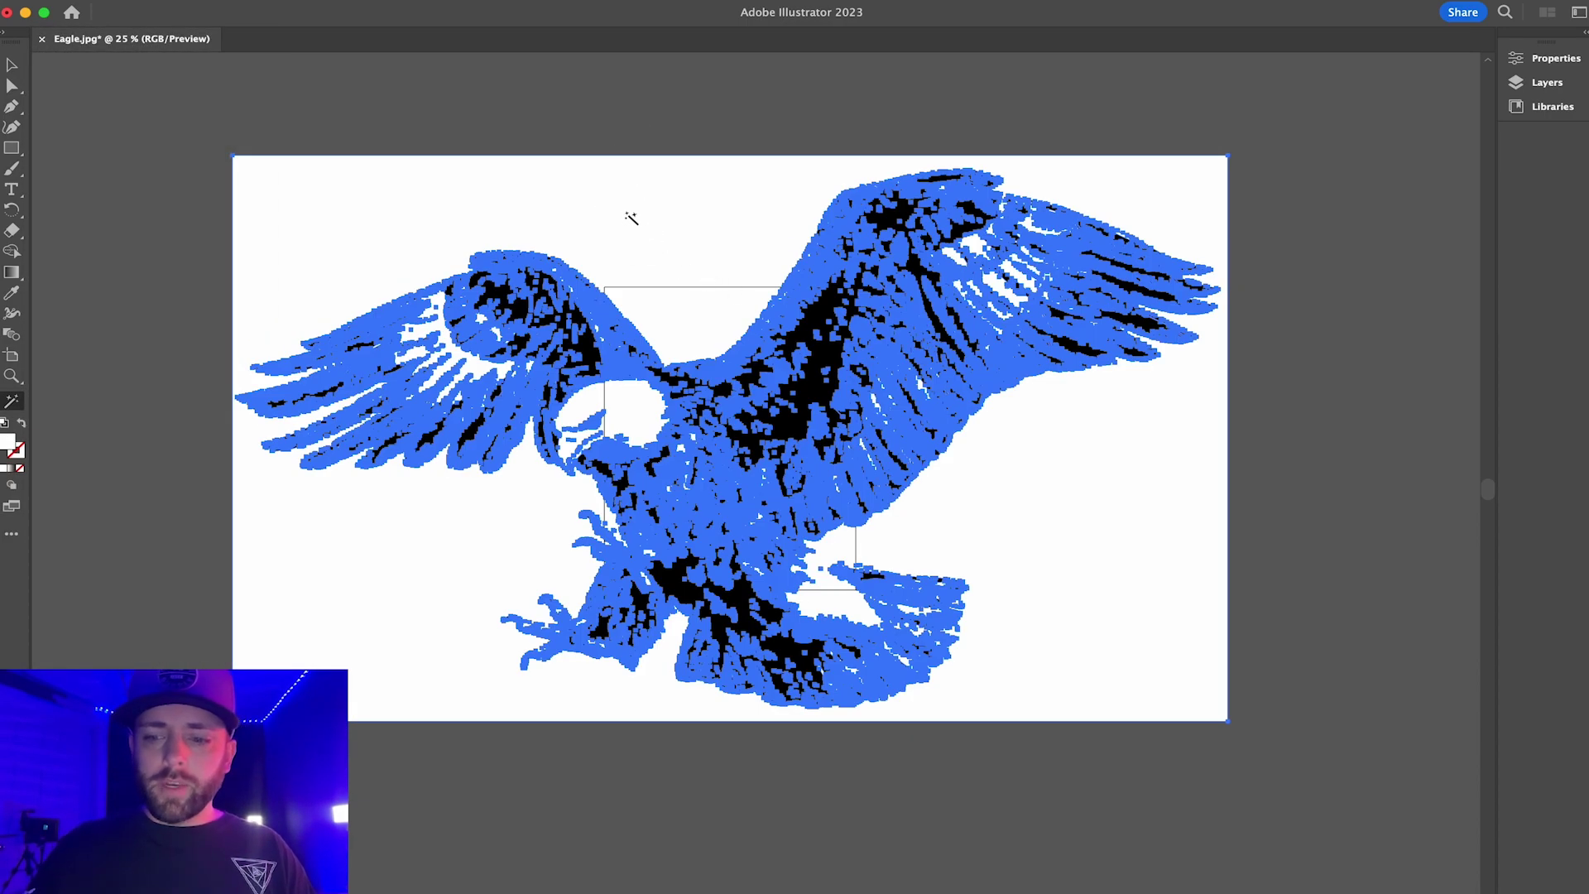
pyautogui.press('Delete')
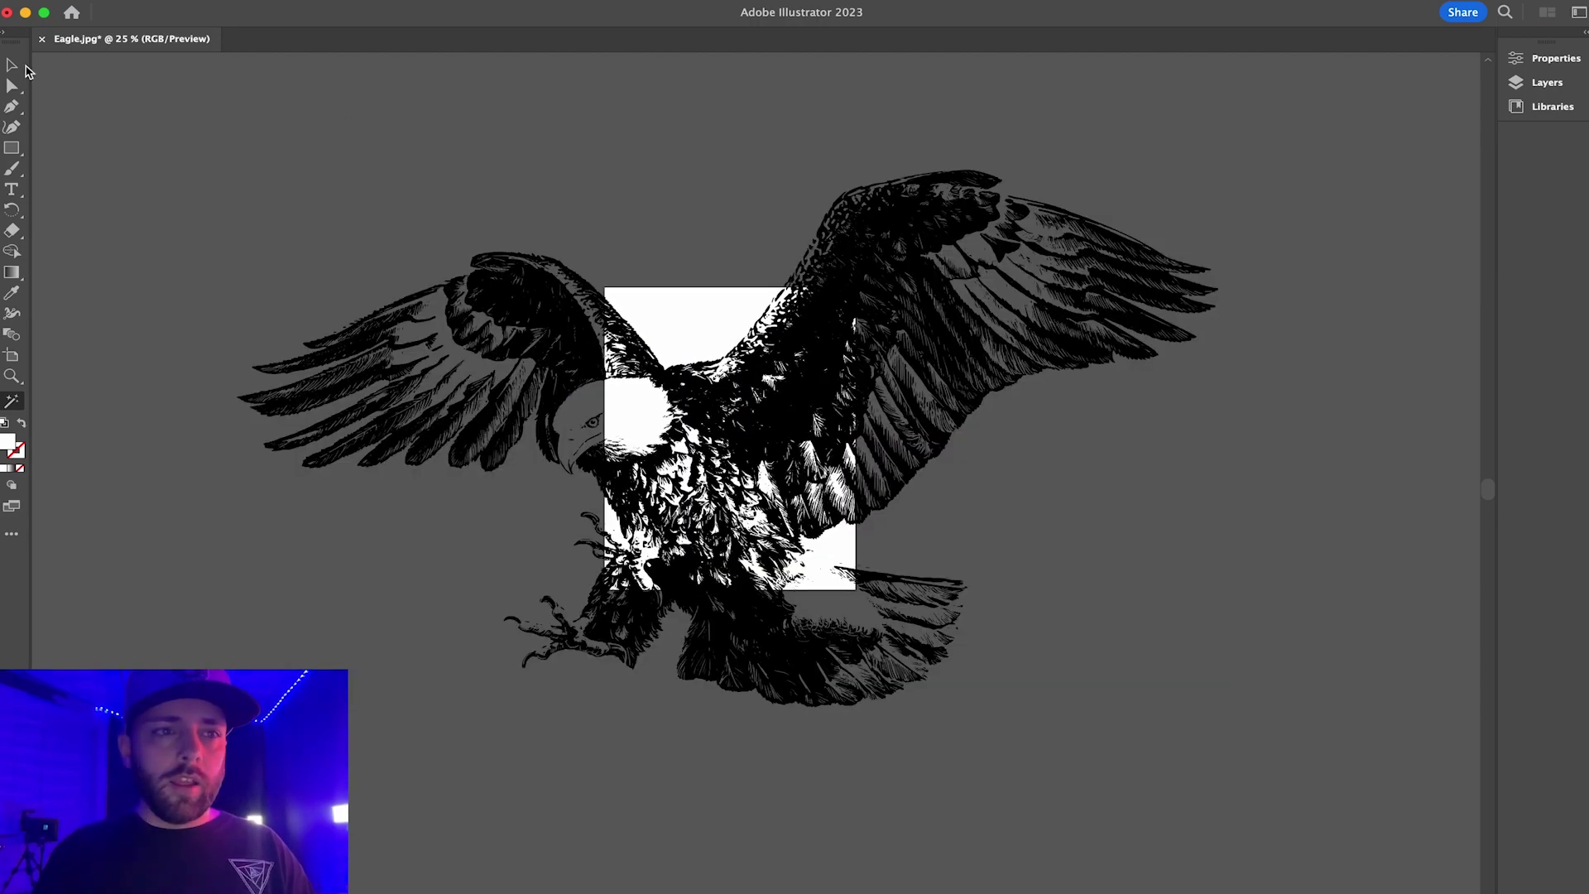
# Step: Scale the remaining black eagle artwork down to fit the page
pyautogui.click(13, 66)
pyautogui.click(585, 356)
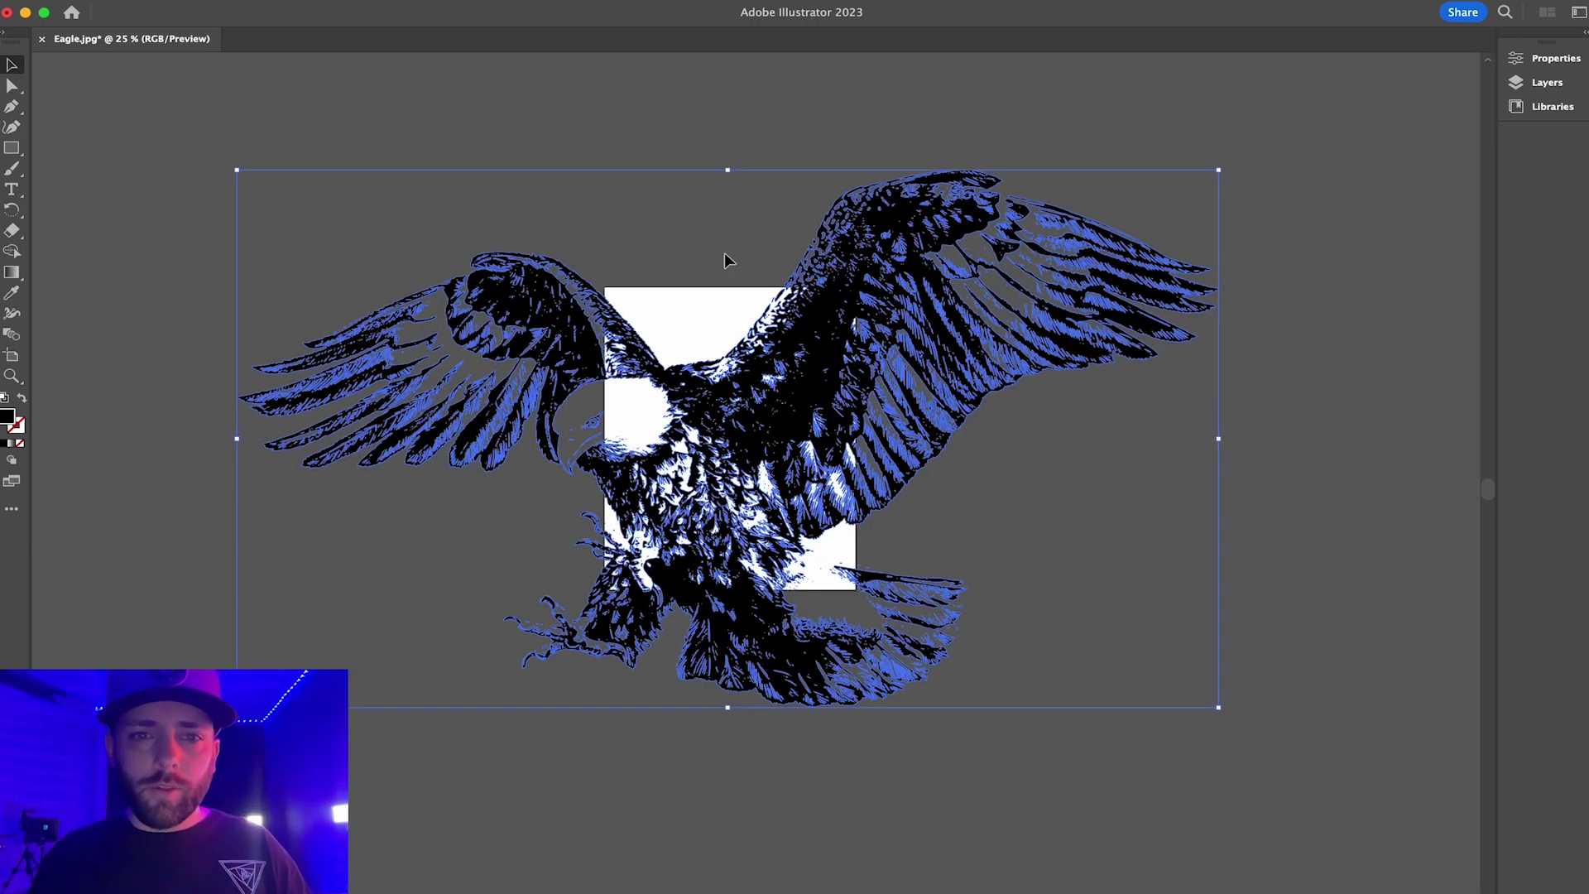
pyautogui.moveTo(729, 168); pyautogui.dragTo(735, 377)
pyautogui.press('super+equal')
pyautogui.press('super+equal')
pyautogui.press('super+equal')
# Step: Rescale the eagle artwork and move it onto the artboard
pyautogui.click(1207, 487)
pyautogui.press('super+minus')
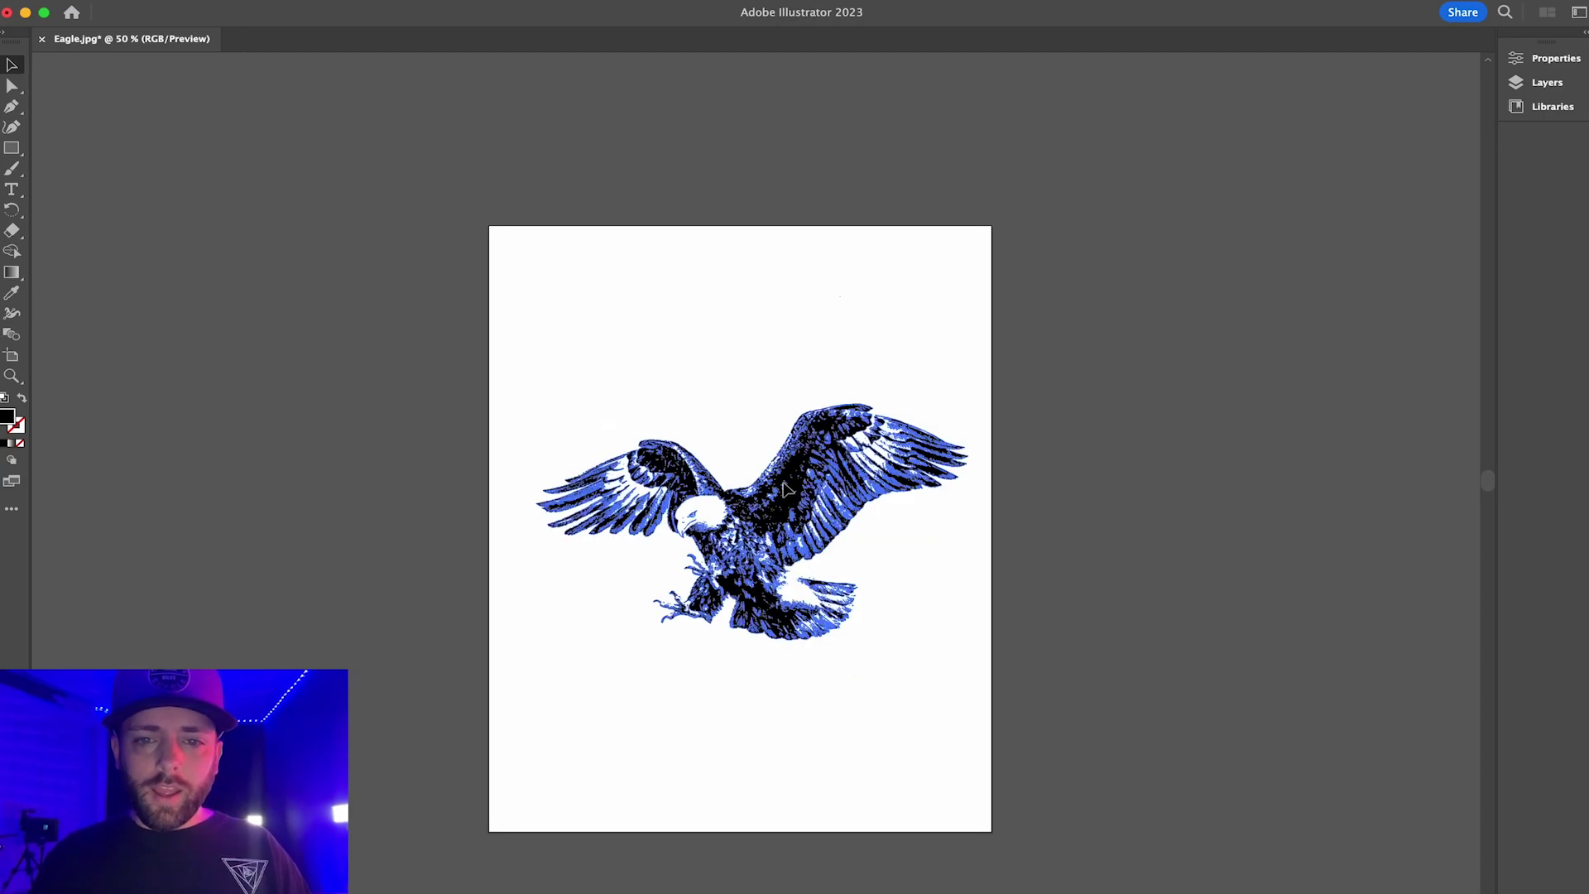
pyautogui.click(785, 462)
pyautogui.scroll(-4, 751, 319)
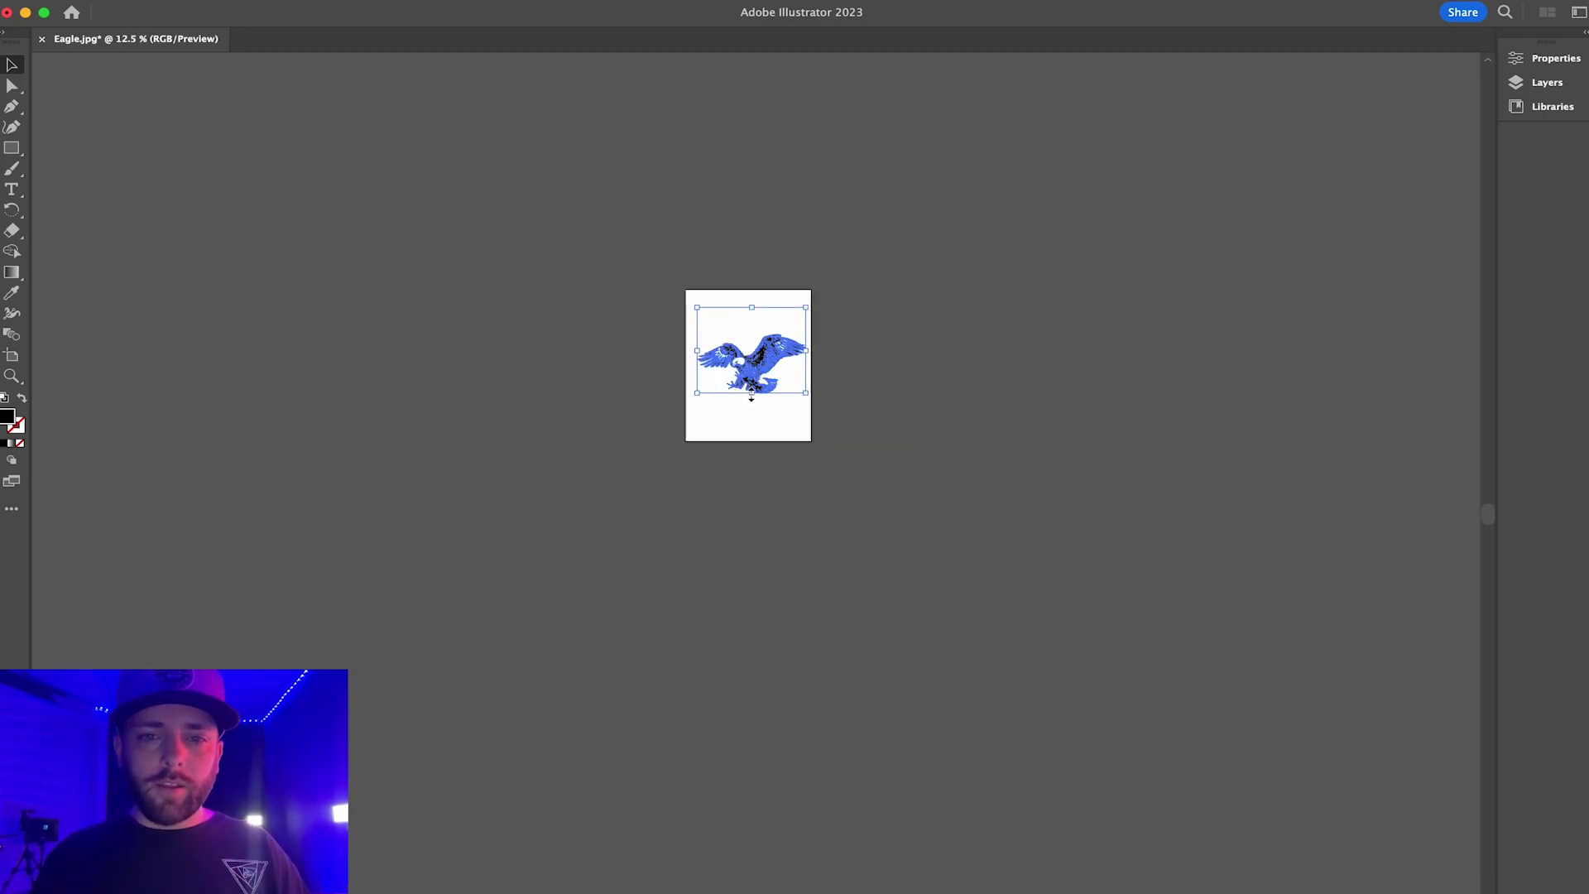
pyautogui.moveTo(752, 393); pyautogui.dragTo(748, 890)
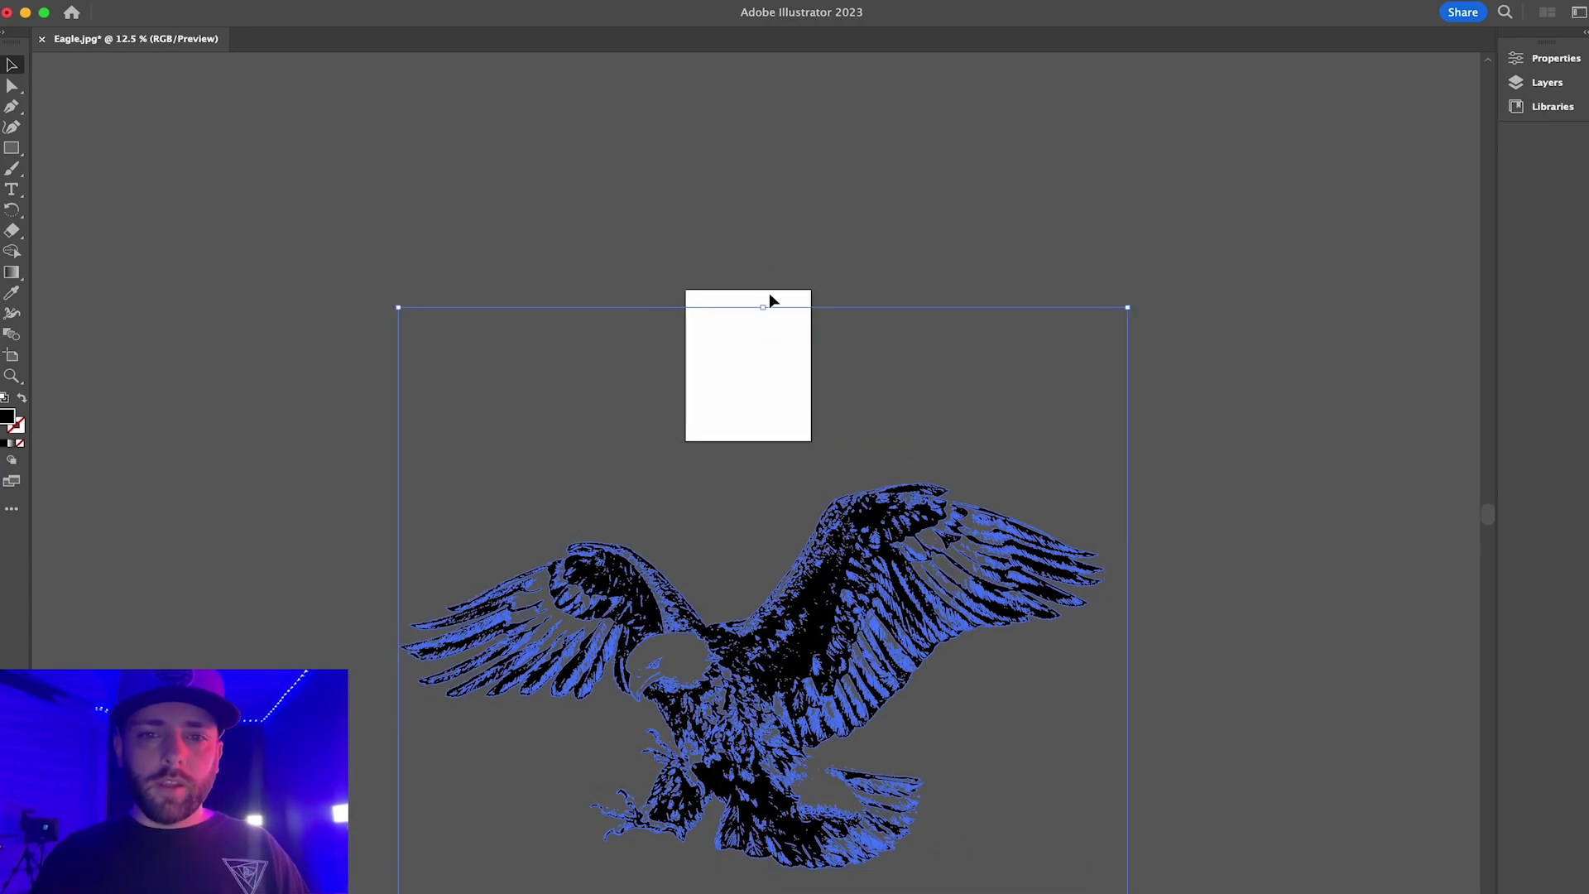
pyautogui.moveTo(769, 283); pyautogui.dragTo(752, 578)
pyautogui.moveTo(768, 654); pyautogui.dragTo(762, 302)
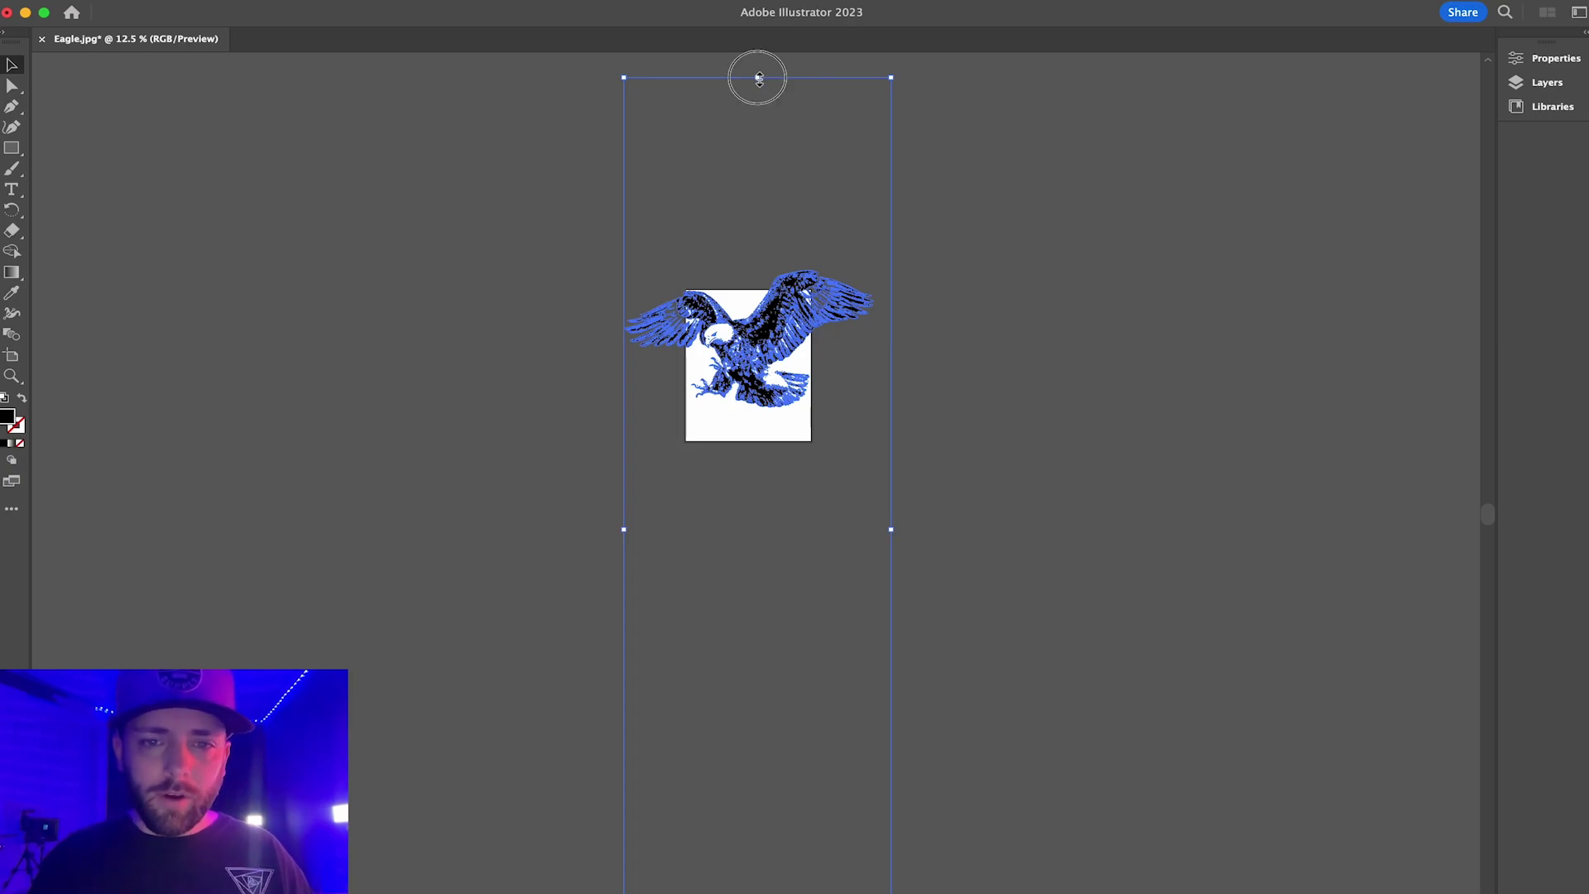
pyautogui.moveTo(758, 79); pyautogui.dragTo(744, 443)
pyautogui.moveTo(797, 612); pyautogui.dragTo(759, 362)
# Step: Fine-tune the eagle's size and position so it sits centred on the artboard
pyautogui.scroll(2, 759, 364)
pyautogui.click(894, 361)
pyautogui.moveTo(721, 285); pyautogui.dragTo(739, 290)
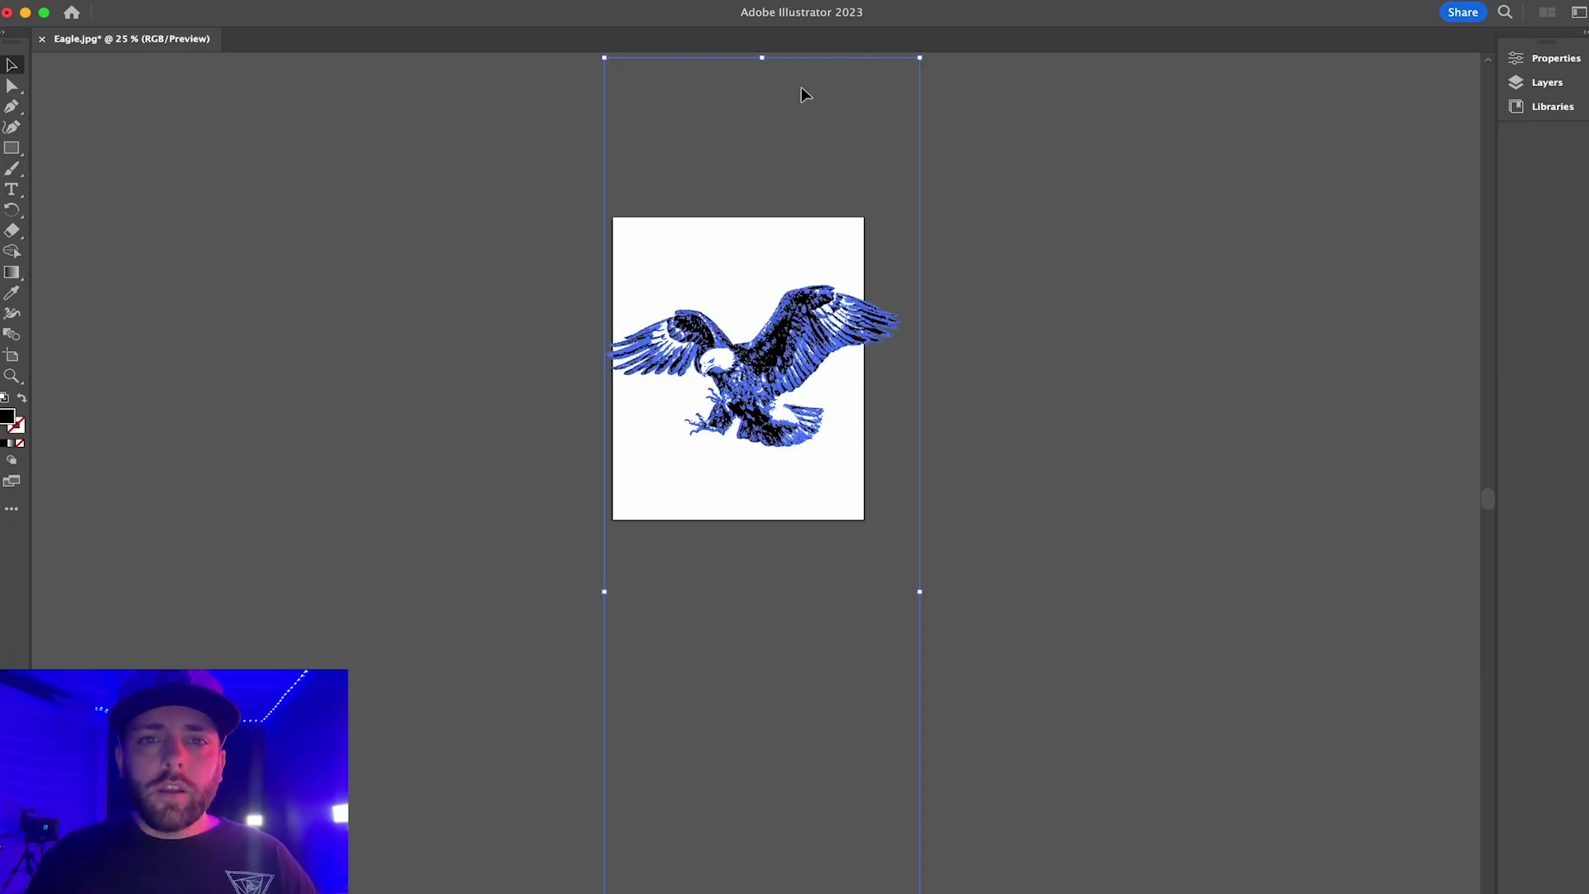
pyautogui.moveTo(762, 57); pyautogui.dragTo(758, 292)
pyautogui.click(766, 418)
pyautogui.click(766, 418)
pyautogui.scroll(4, 766, 418)
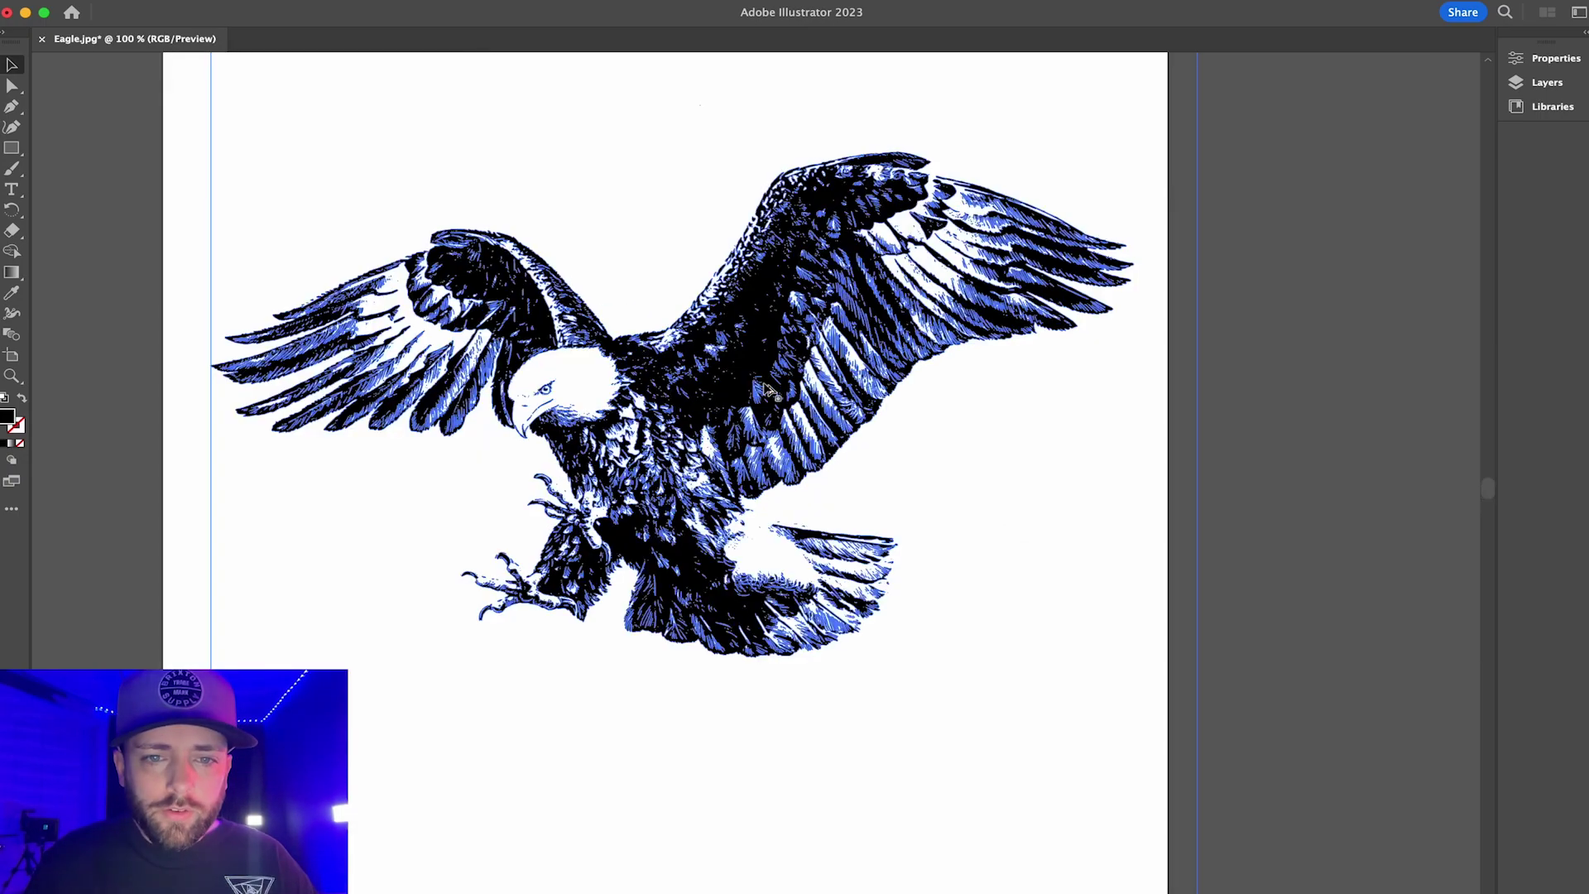
pyautogui.click(1241, 424)
pyautogui.scroll(-3, 637, 339)
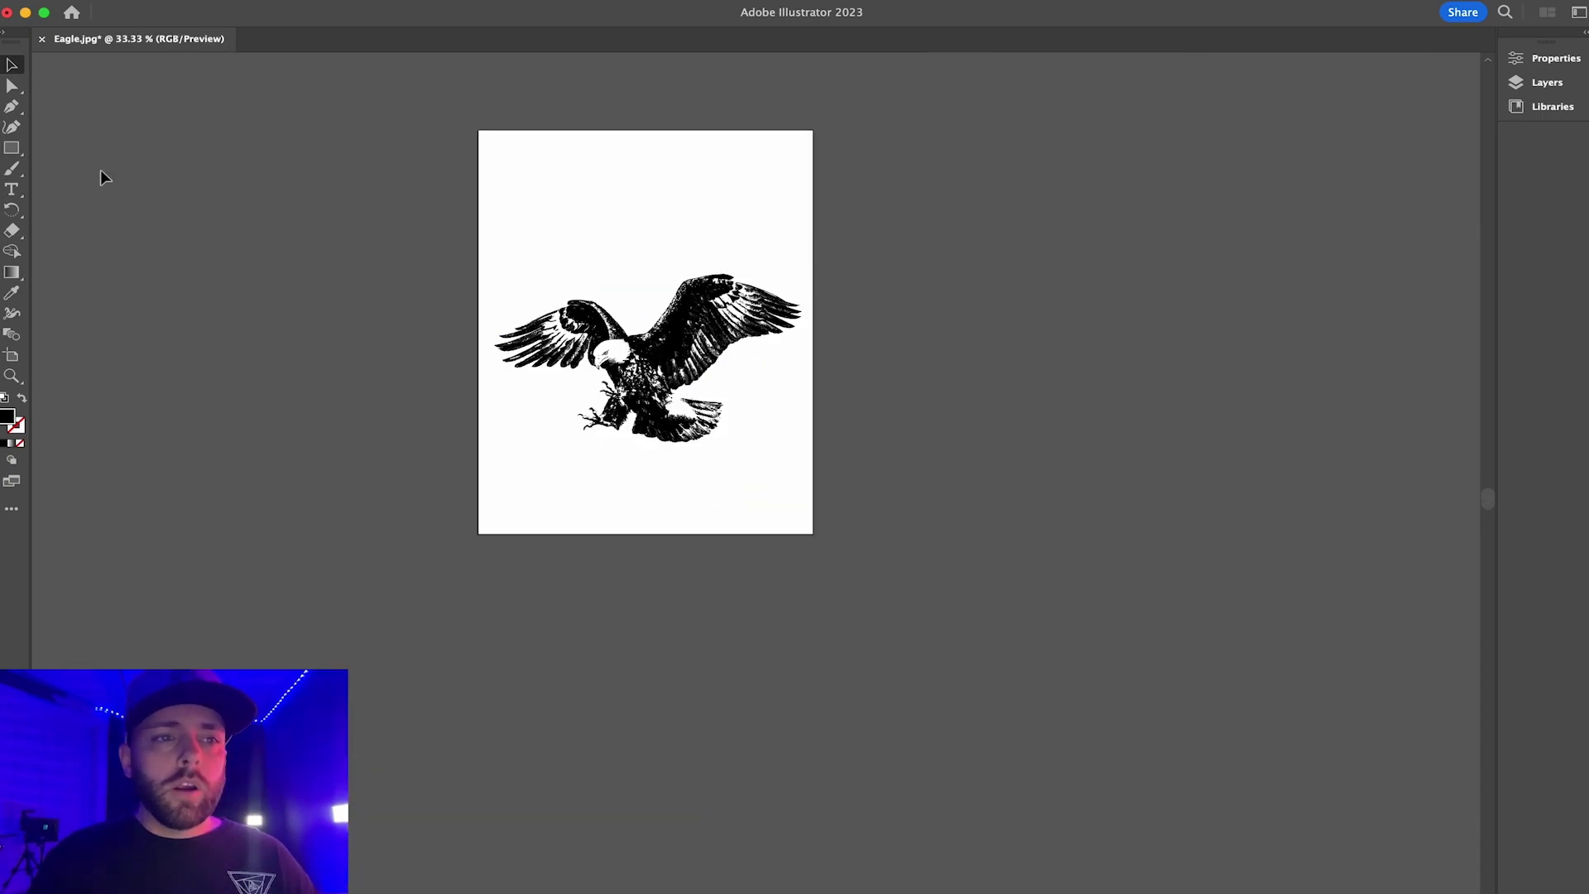
pyautogui.moveTo(13, 148); pyautogui.dragTo(133, 147)
# Step: Draw a black rectangle covering the page and send it to the back
pyautogui.moveTo(481, 133); pyautogui.dragTo(818, 536)
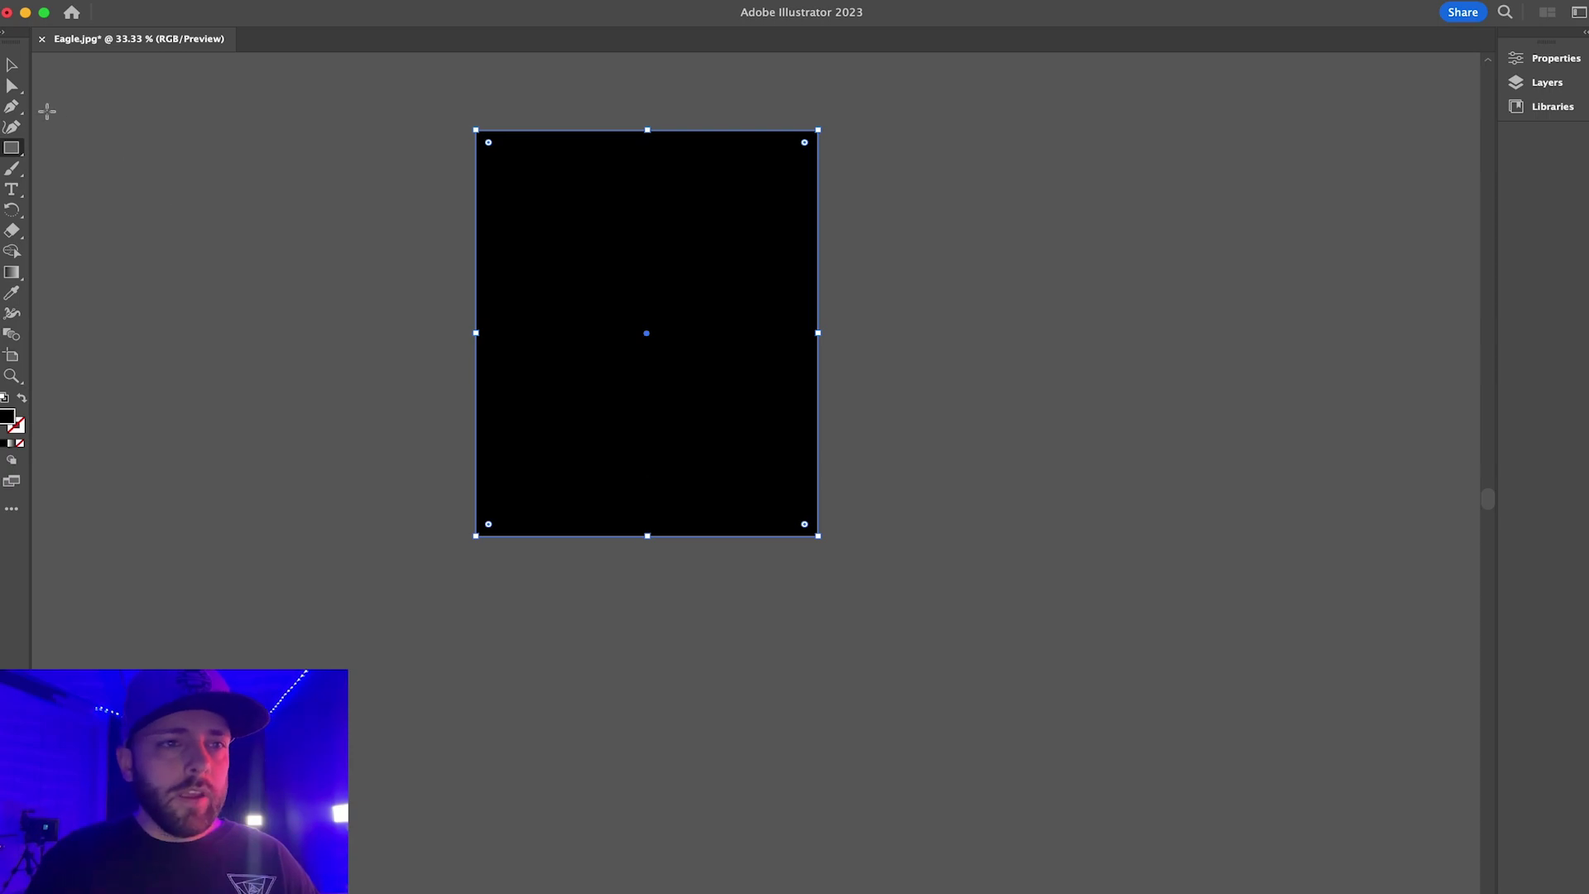
pyautogui.click(11, 66)
pyautogui.rightClick(677, 231)
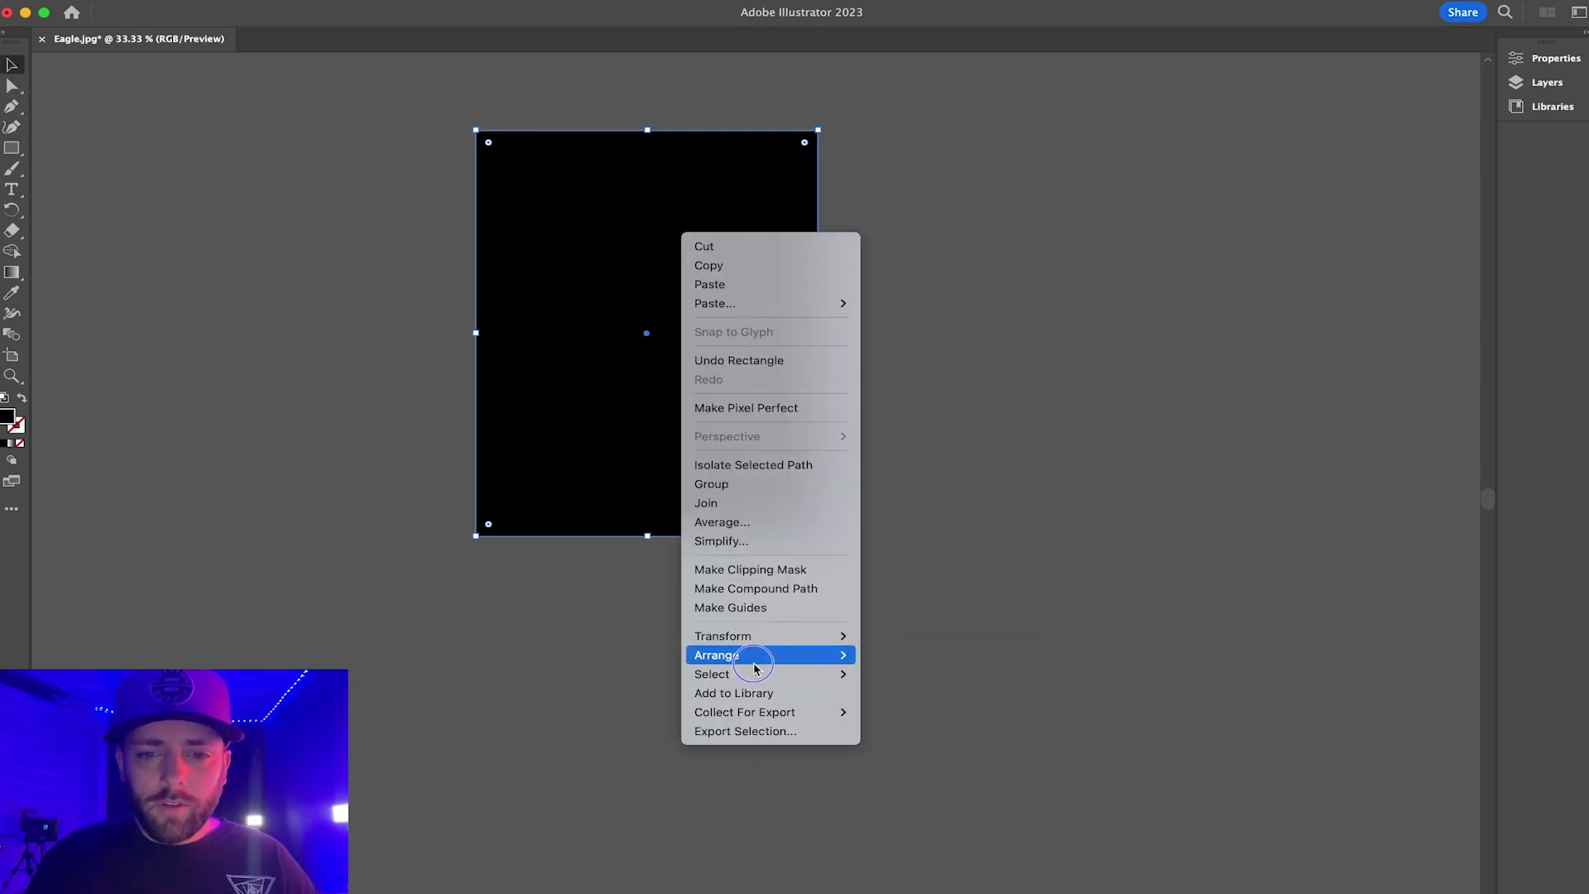
pyautogui.moveTo(754, 658)
pyautogui.click(884, 714)
pyautogui.press('super+shift+a')
# Step: Change the eagle's fill colour to white (ffffff)
pyautogui.click(741, 354)
pyautogui.doubleClick(13, 421)
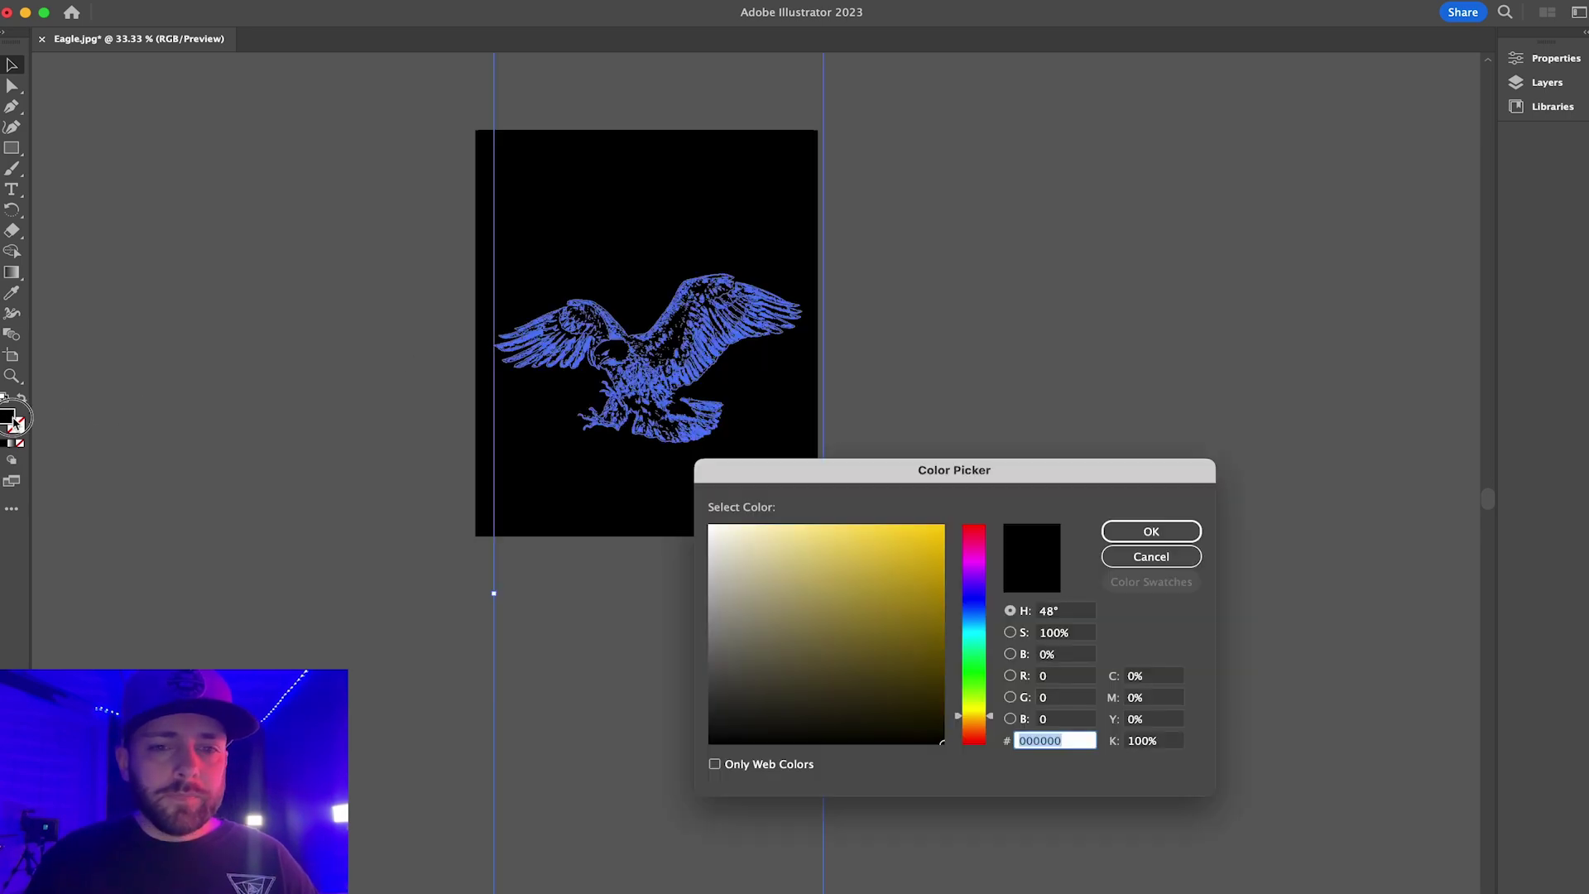
pyautogui.click(710, 526)
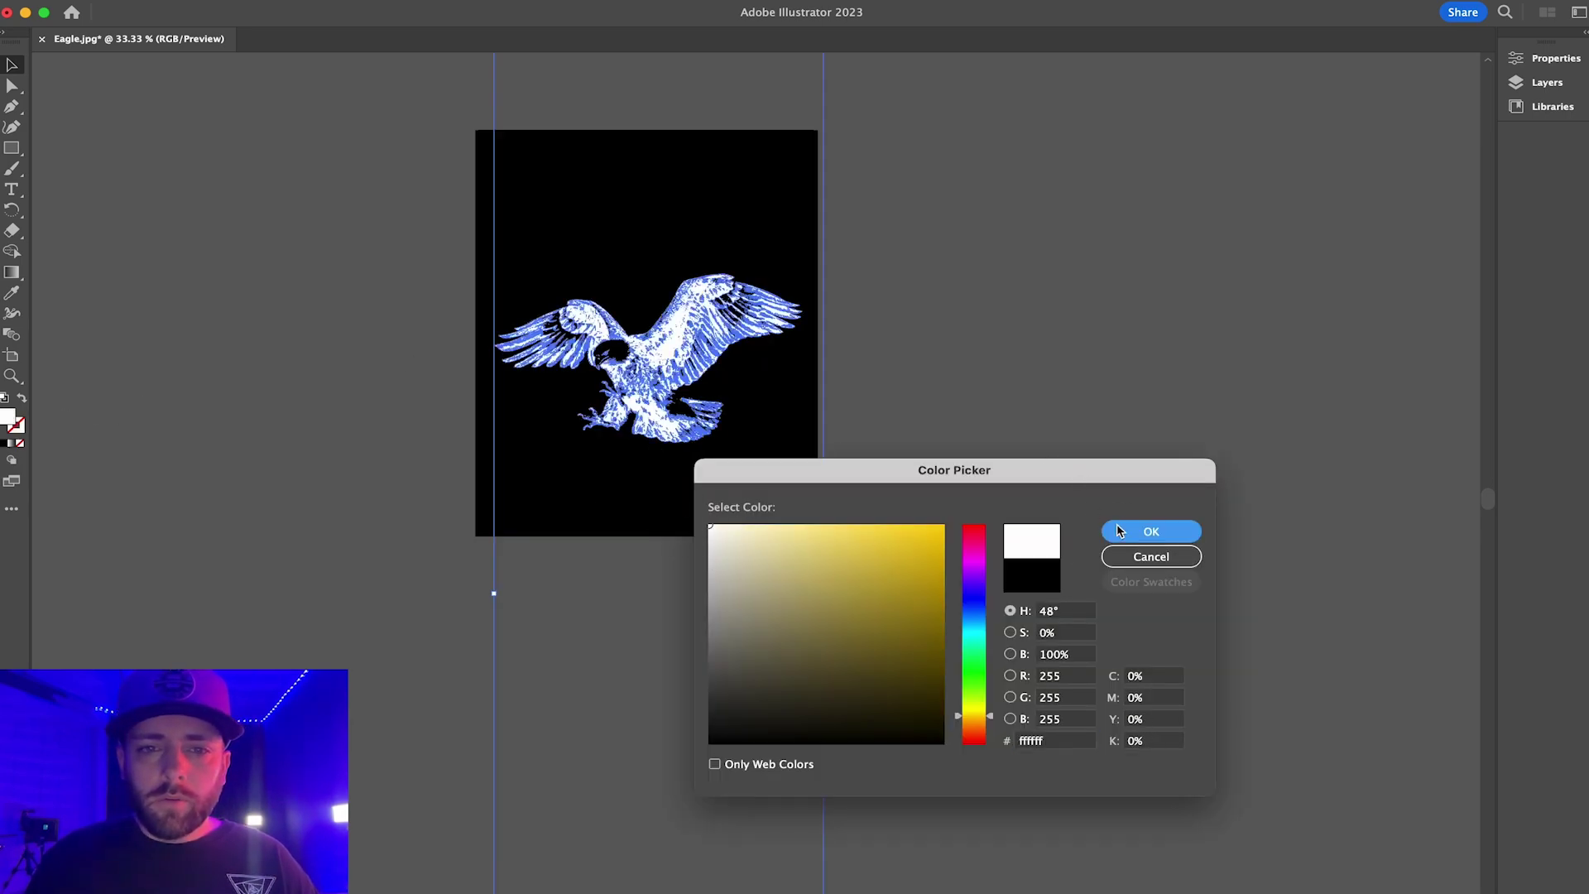